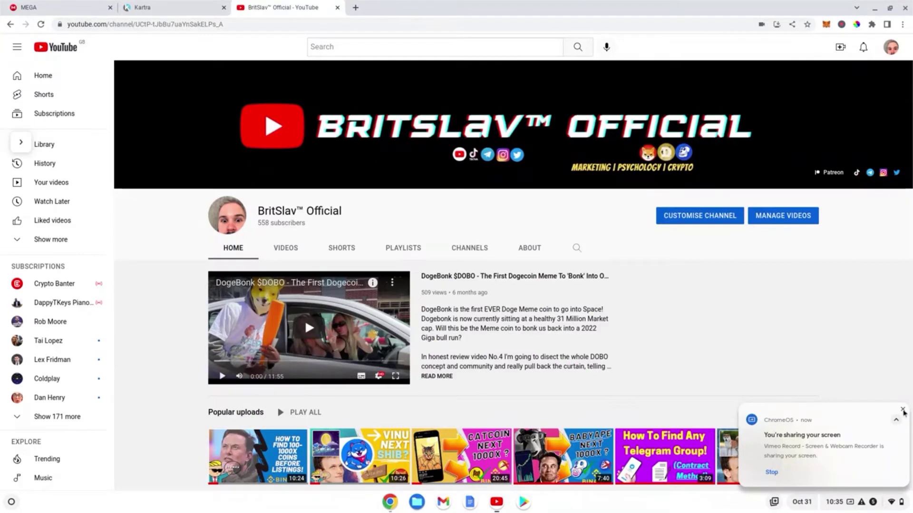
- Dismiss the ChromeOS screen-sharing notification covering the YouTube channel page
left_click(902, 410)
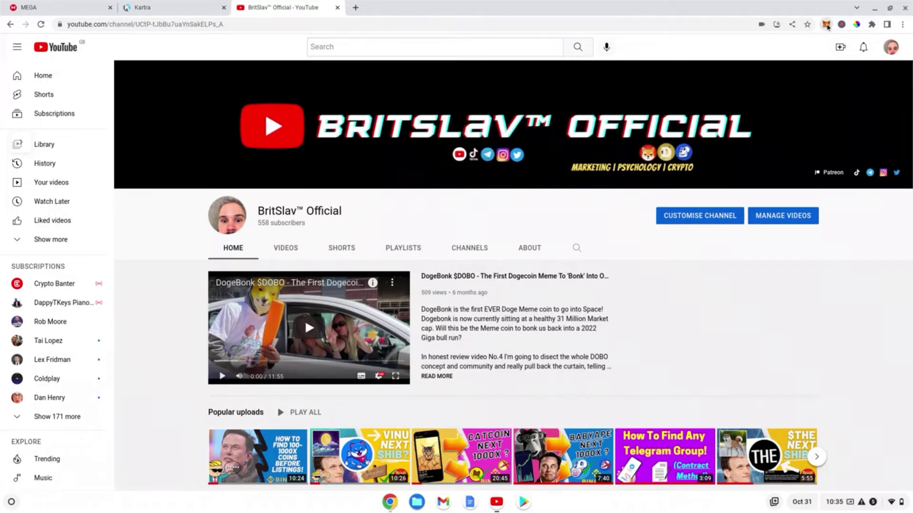
- Open MetaMask to check Account 1's 0.0455 ETH balance and recent activity
left_click(826, 24)
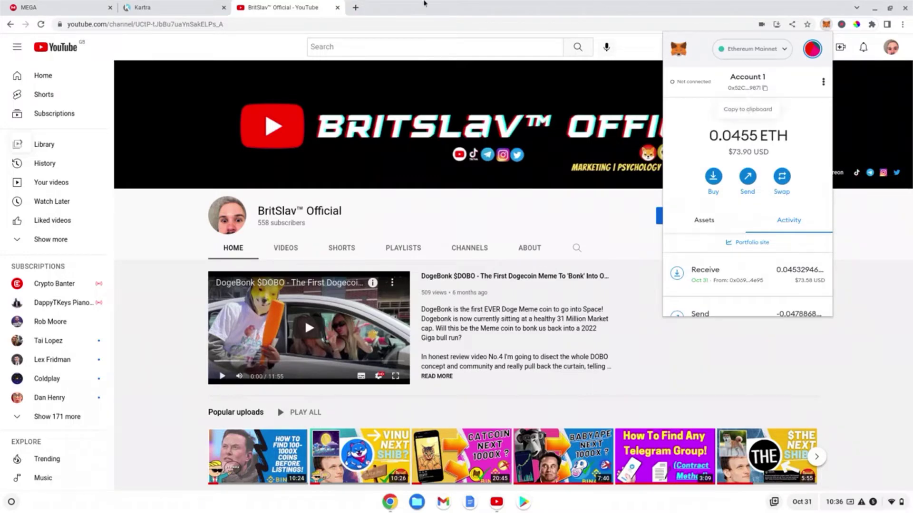
- Go to the Binance website in a new browser tab
left_click(355, 8)
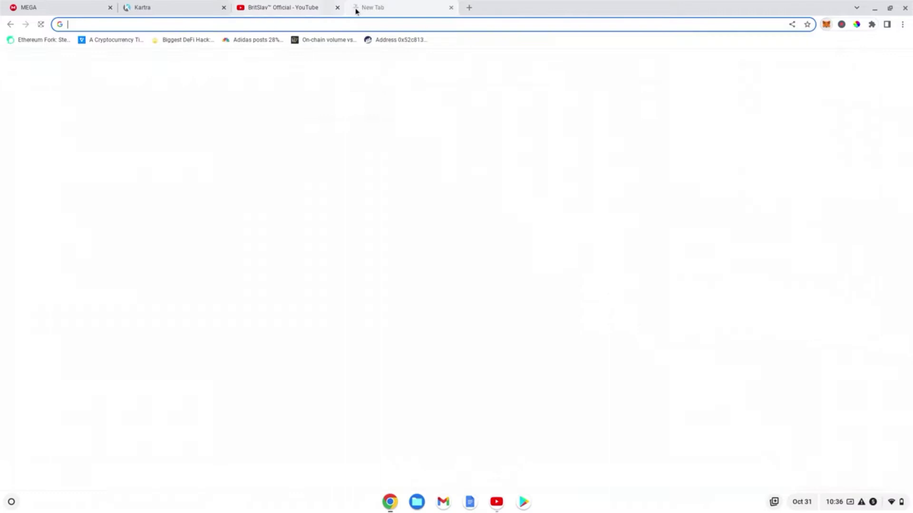
type("binance")
key("Return")
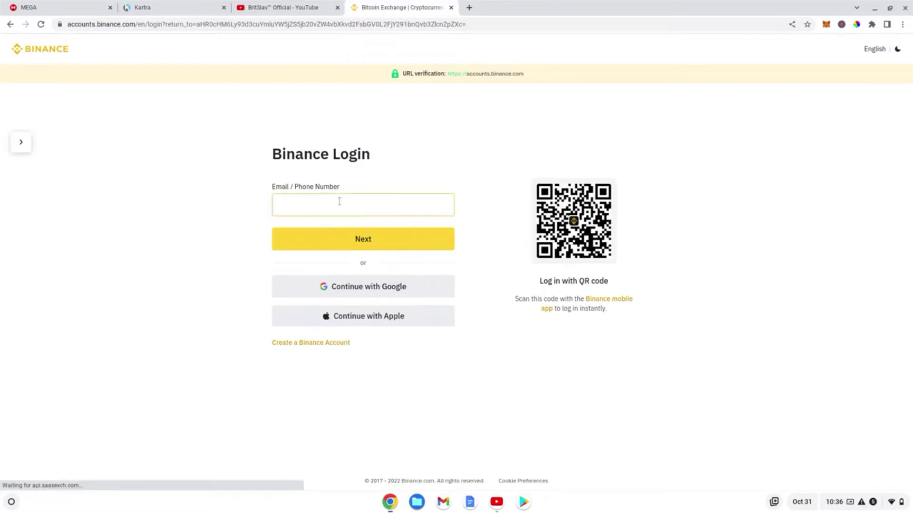
- Log in with the saved e-mail and account password, then select the Gmail verification code
left_click(339, 201)
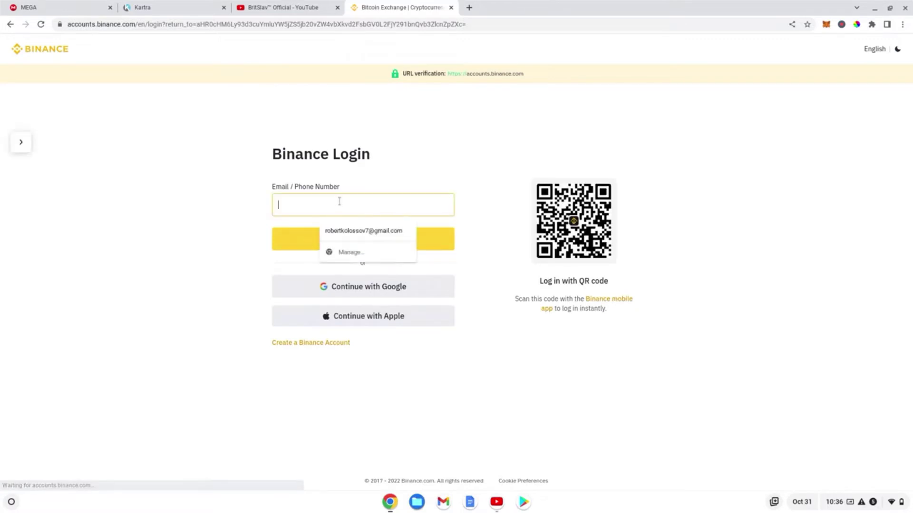
left_click(350, 231)
left_click(363, 238)
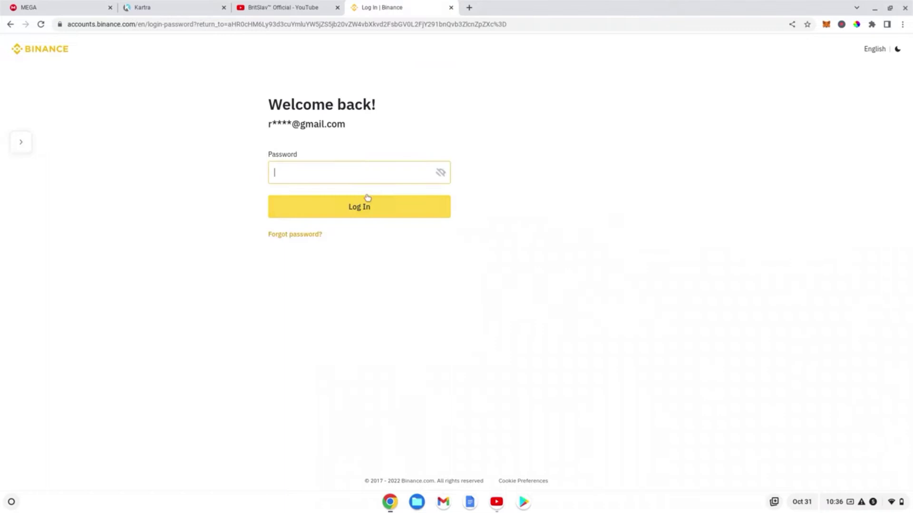
type("*************")
key("Return")
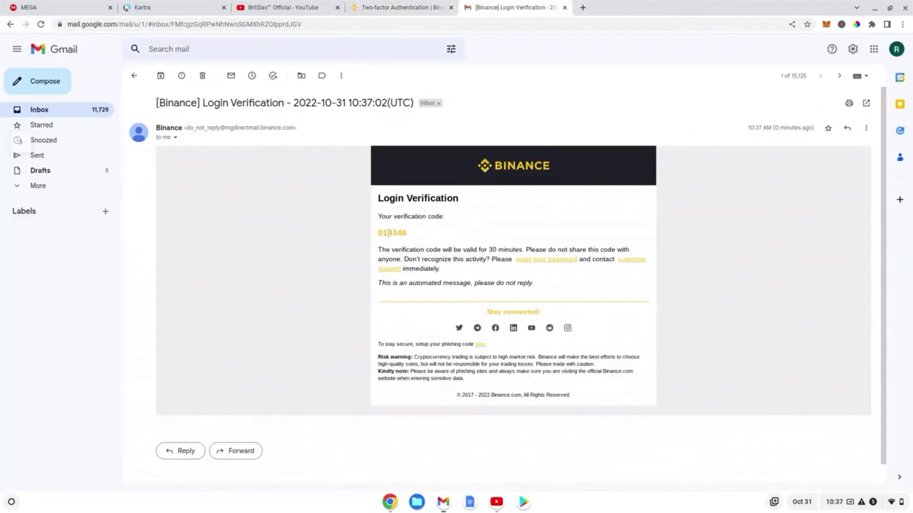
double_click(389, 232)
key("ctrl+c")
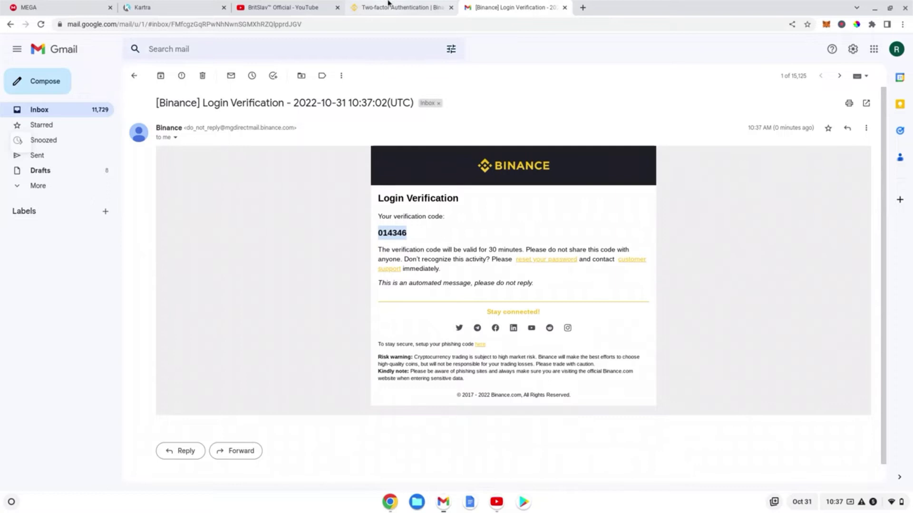
- Paste the e-mail verification code on Binance's security page to finish logging in
left_click(386, 8)
left_click(357, 180)
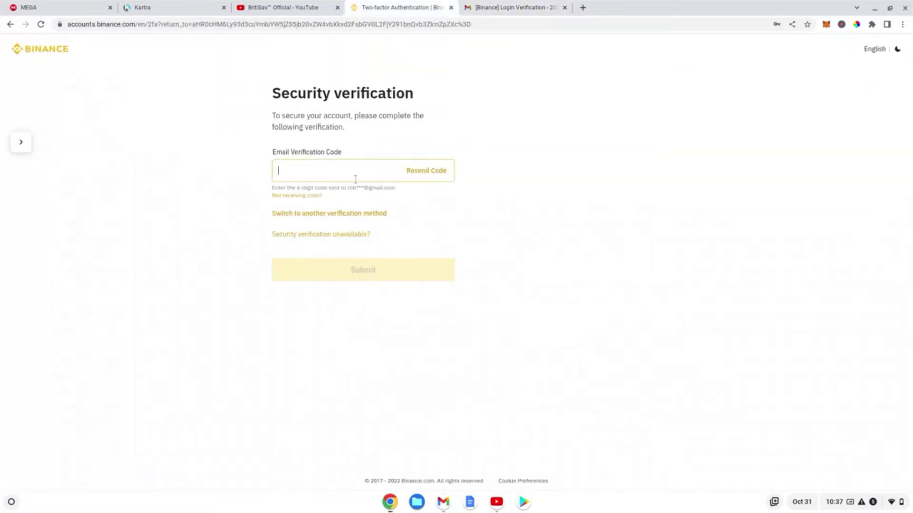
key("ctrl+v")
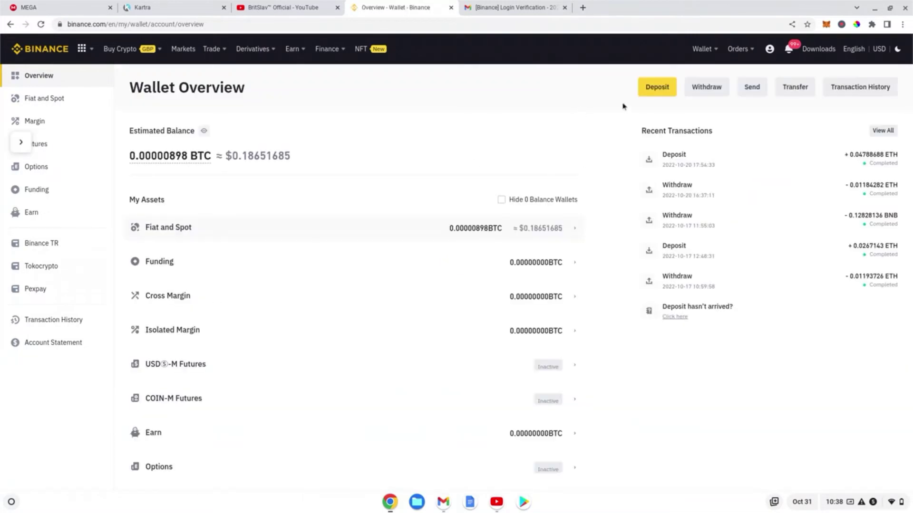
left_click(651, 90)
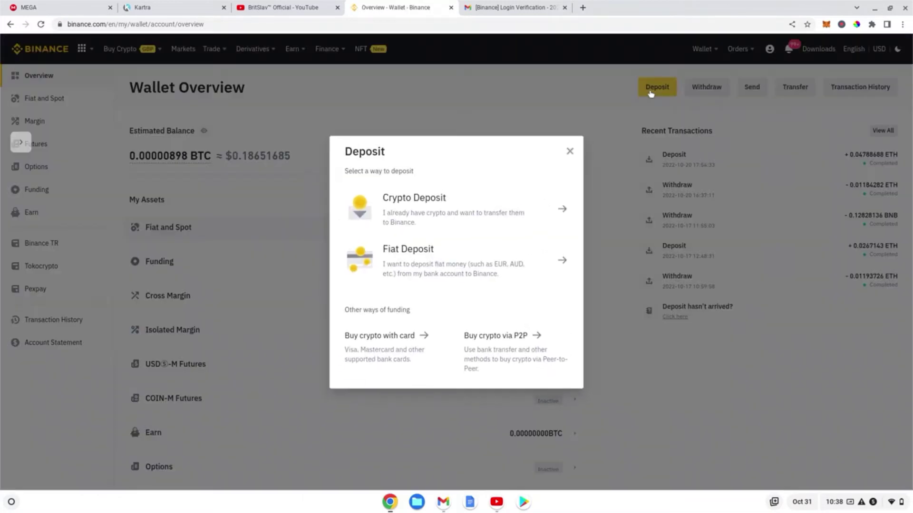
left_click(570, 151)
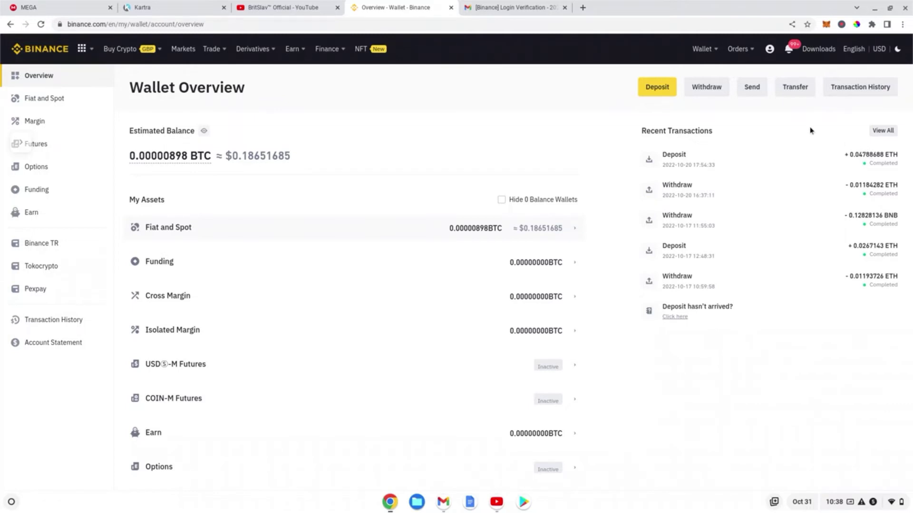
- Set up a crypto deposit of ETH on Ethereum (ERC20) and copy its deposit address
left_click(660, 88)
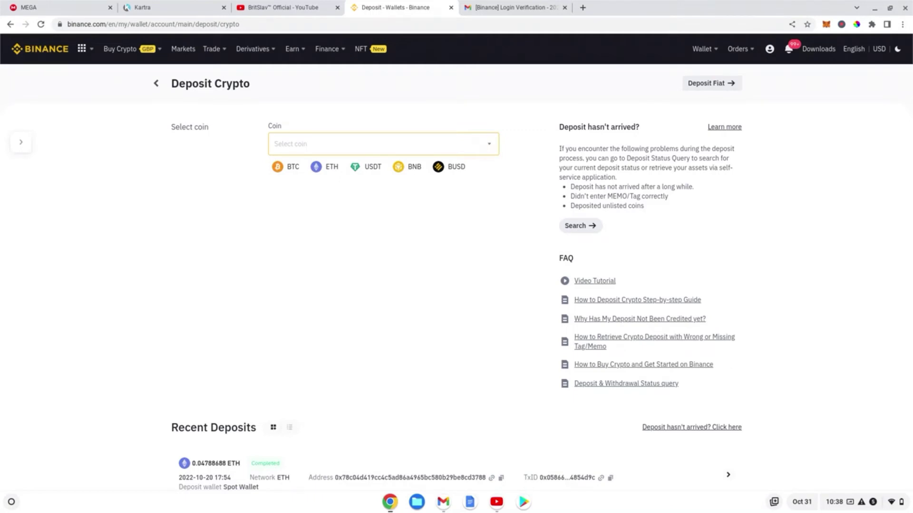
left_click(476, 146)
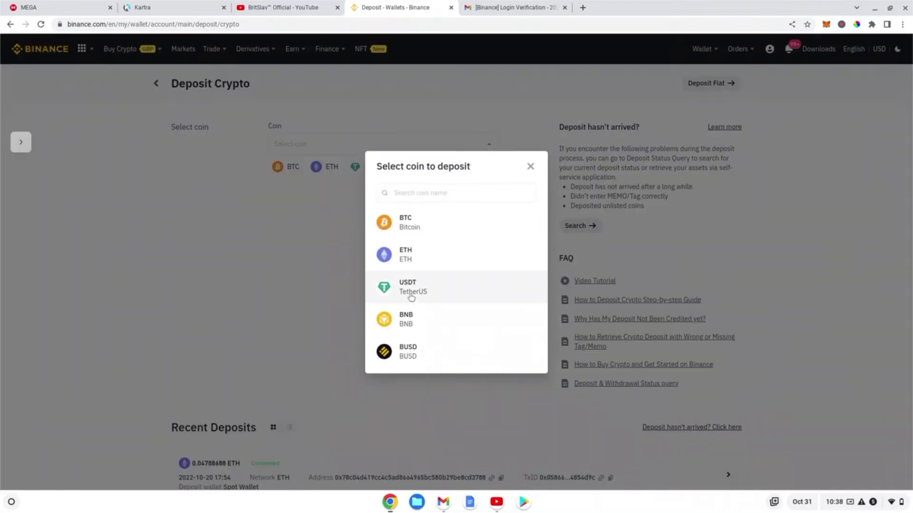
left_click(442, 269)
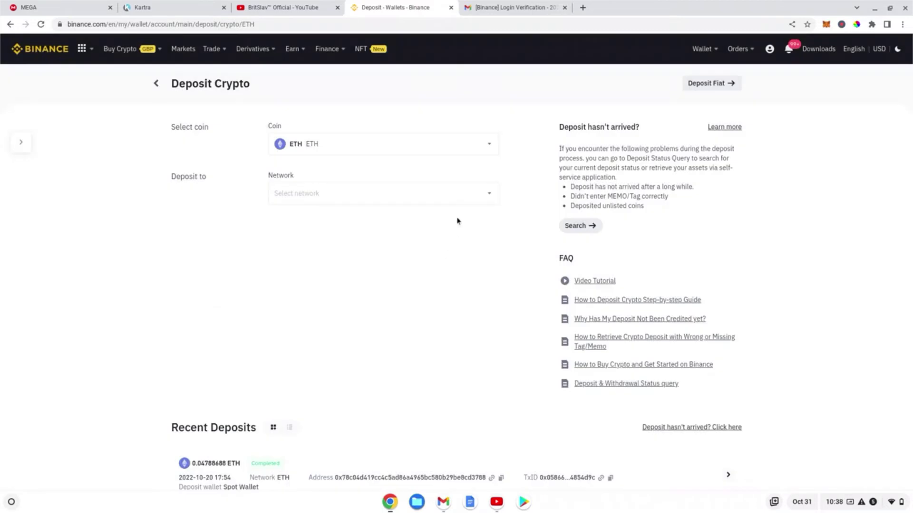
left_click(462, 199)
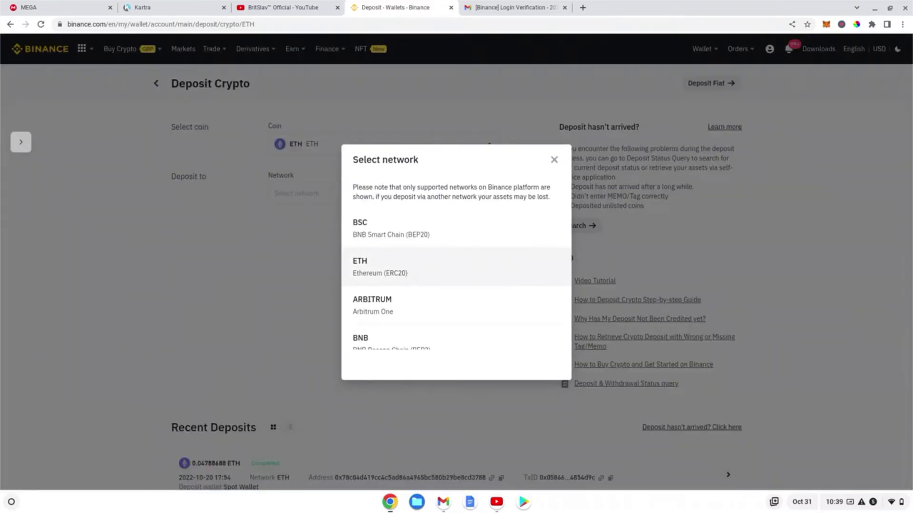
left_click(421, 276)
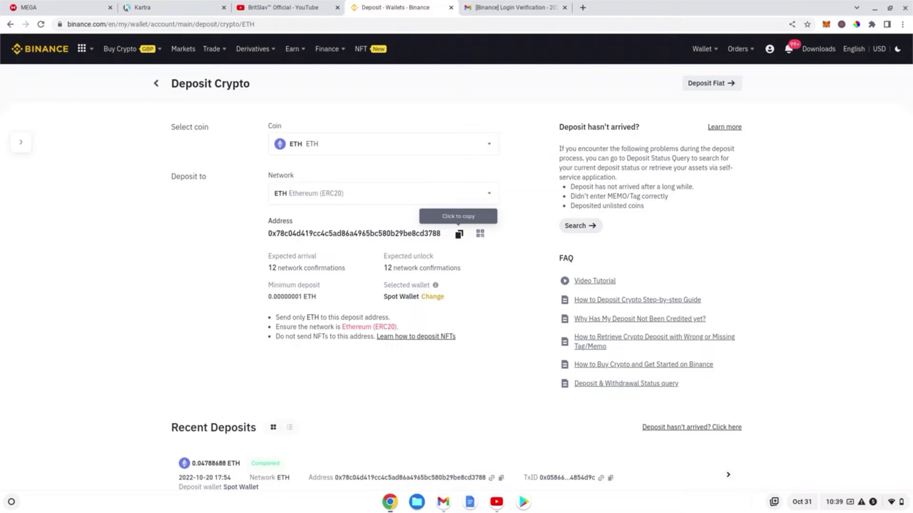
left_click(459, 234)
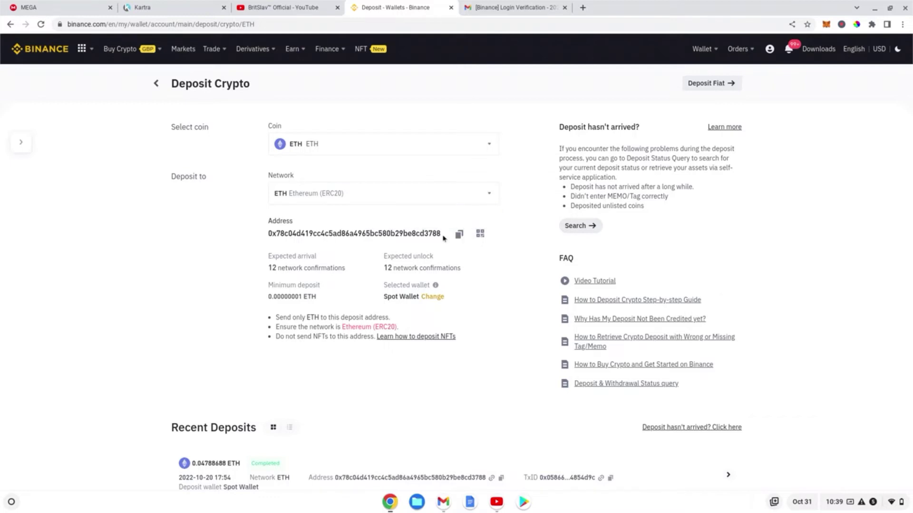
- Send the maximum 0.04526159 ETH from MetaMask to the pasted Binance deposit address
left_click(826, 26)
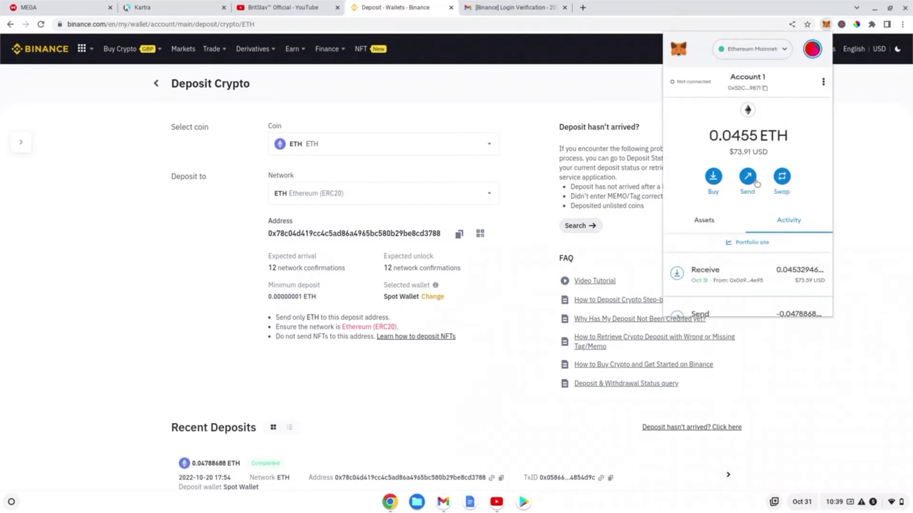
left_click(748, 177)
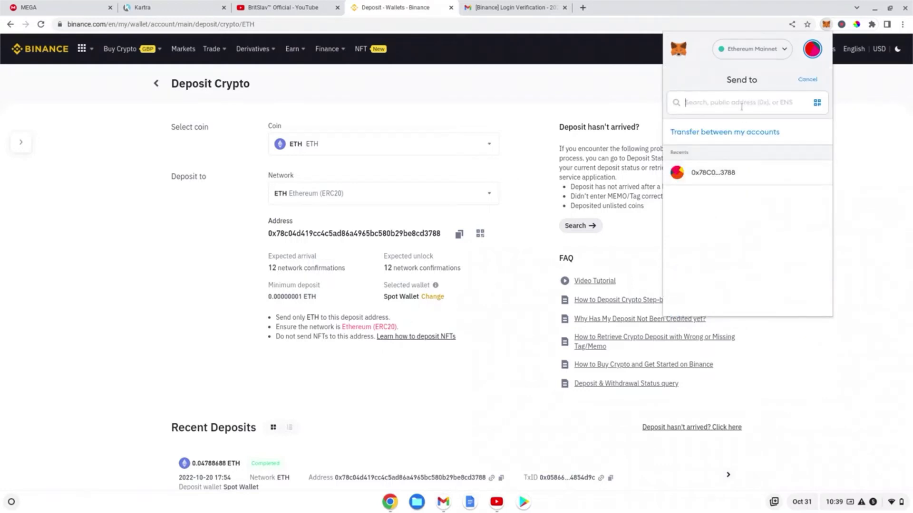
key("ctrl+v")
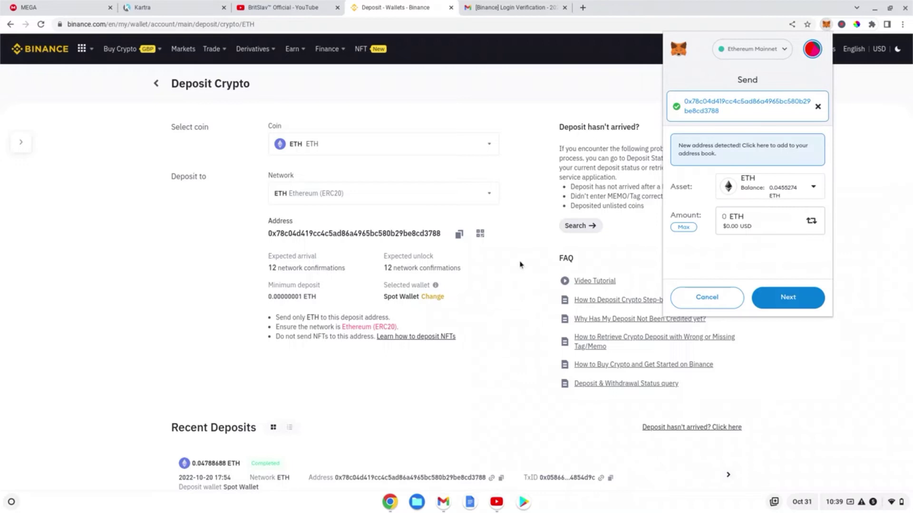
left_click(683, 227)
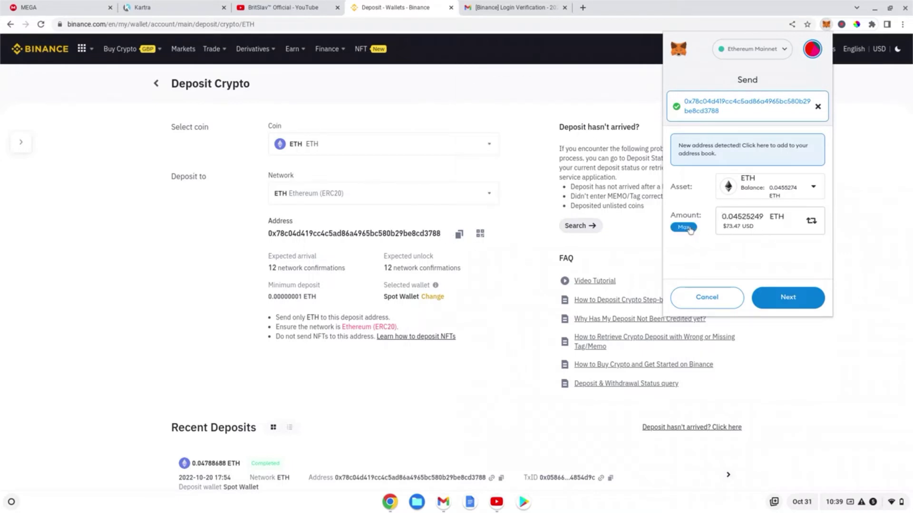
left_click(793, 298)
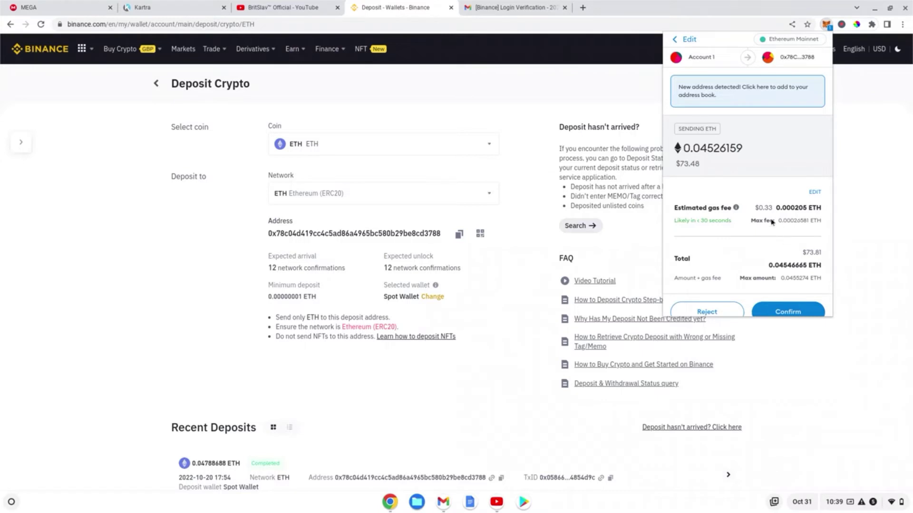
scroll(783, 205, "down", 1)
scroll(784, 206, "down", 1)
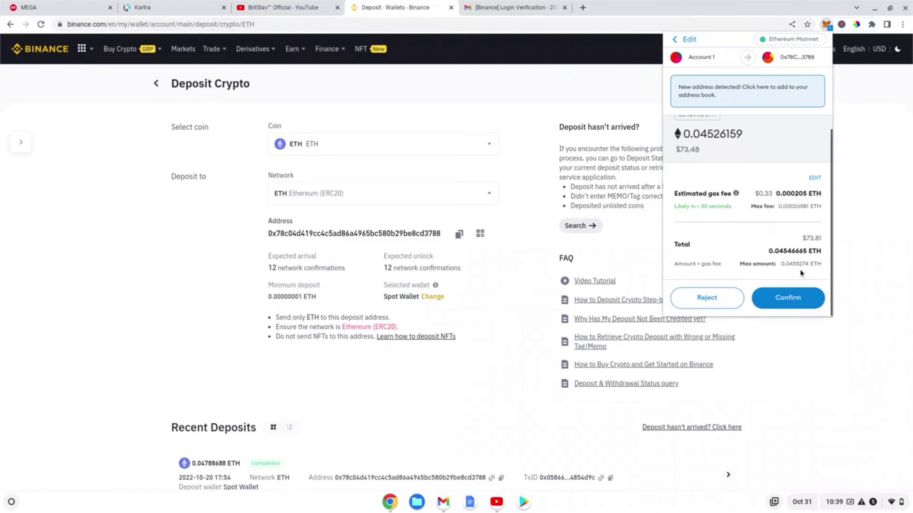
left_click(800, 301)
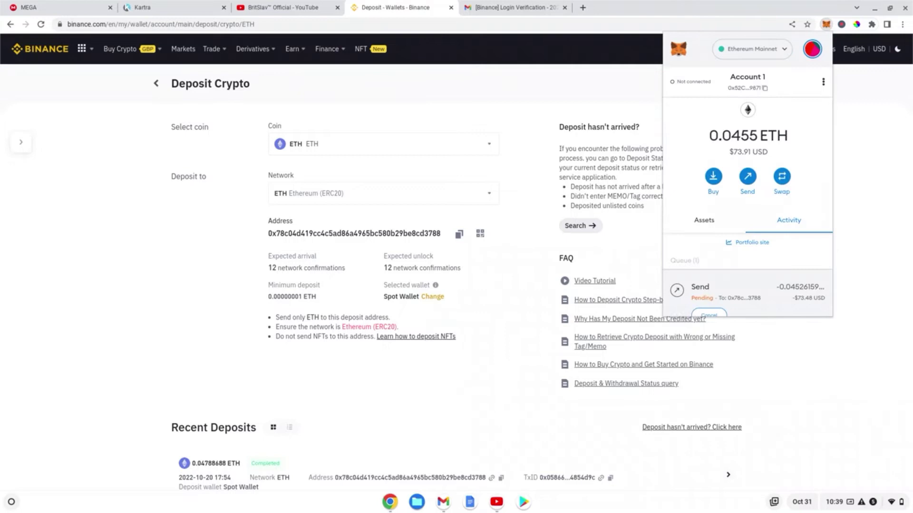
- Check MetaMask's Activity and Assets until the send confirms and ETH drops to 0.0001
scroll(797, 280, "down", 1)
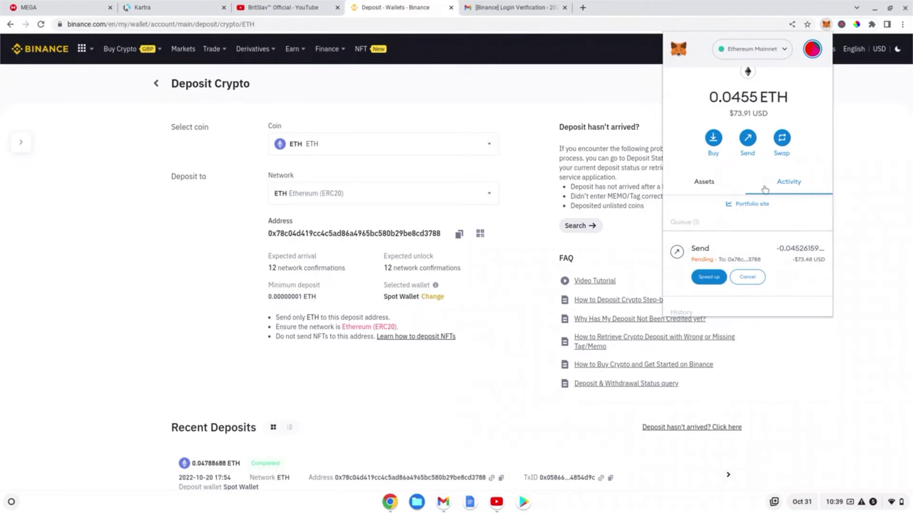
left_click(716, 181)
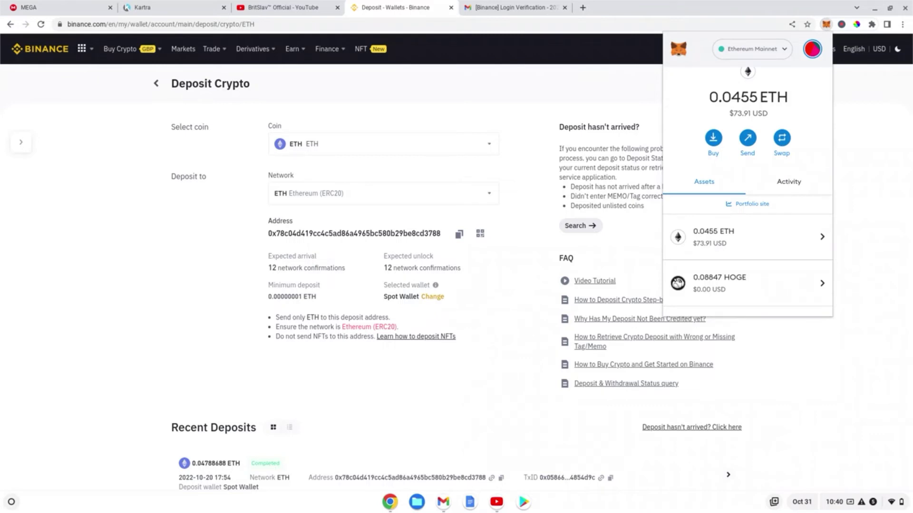
left_click(771, 190)
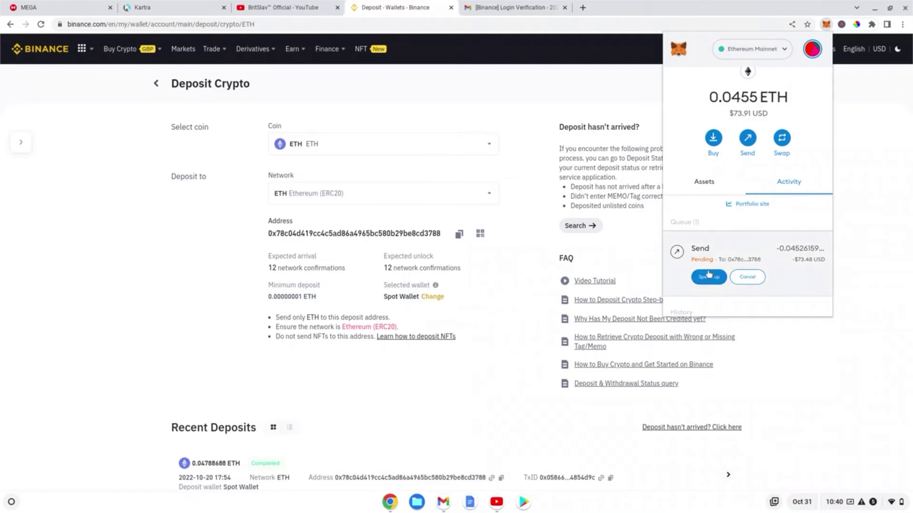
left_click(716, 190)
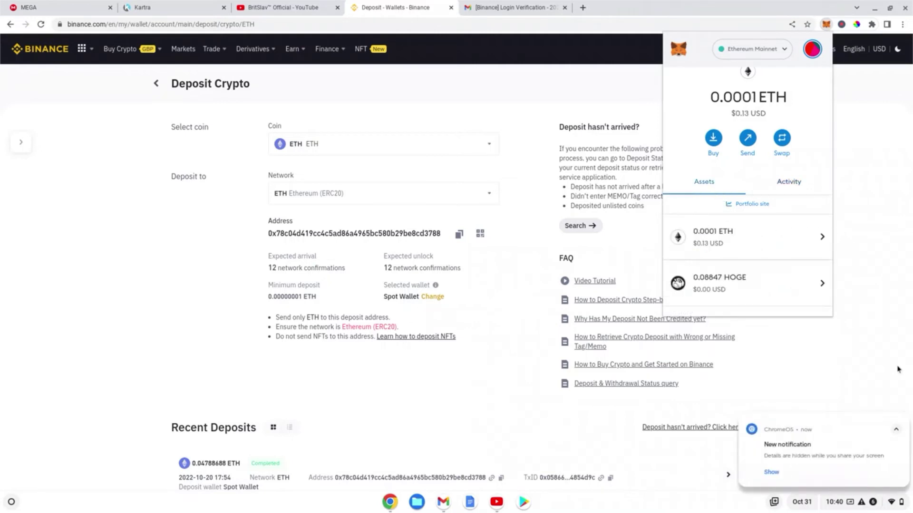
left_click(903, 420)
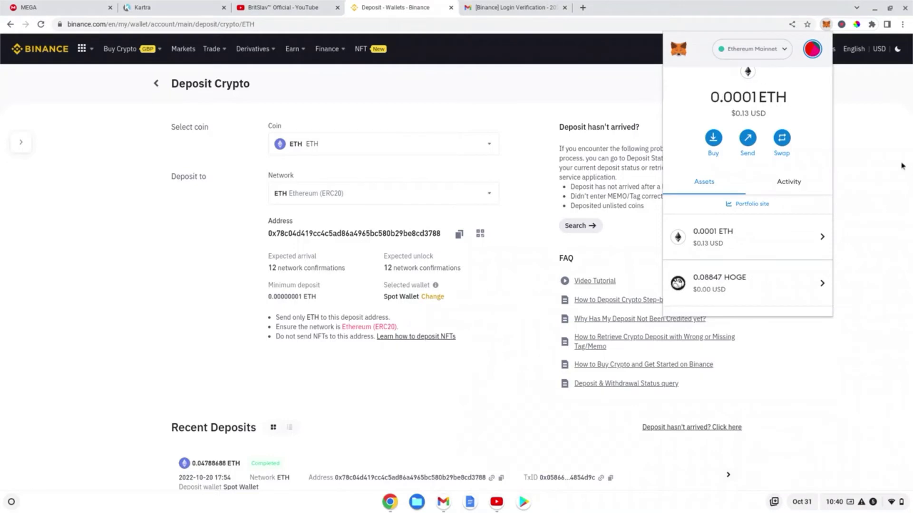
- Close MetaMask and watch Recent Deposits until the 0.04526159 ETH deposit shows Completed
left_click(886, 159)
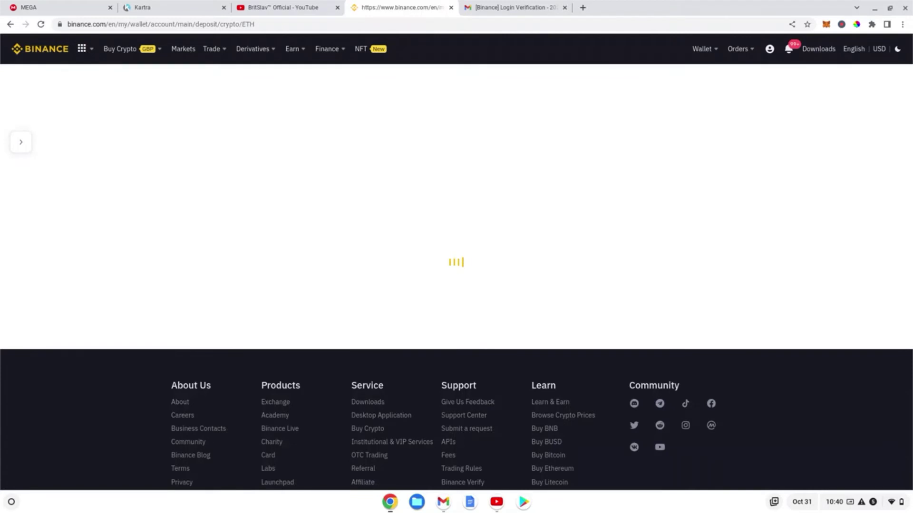
scroll(538, 334, "down", 1)
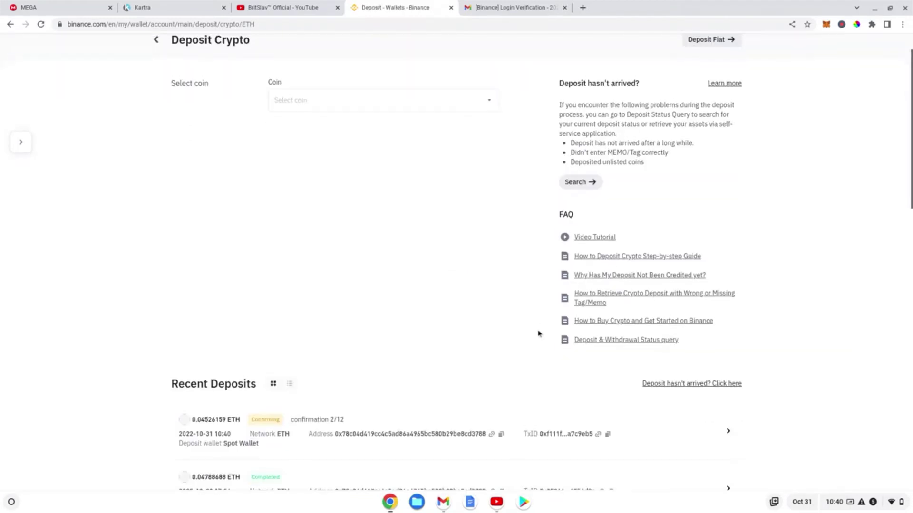
scroll(539, 333, "down", 1)
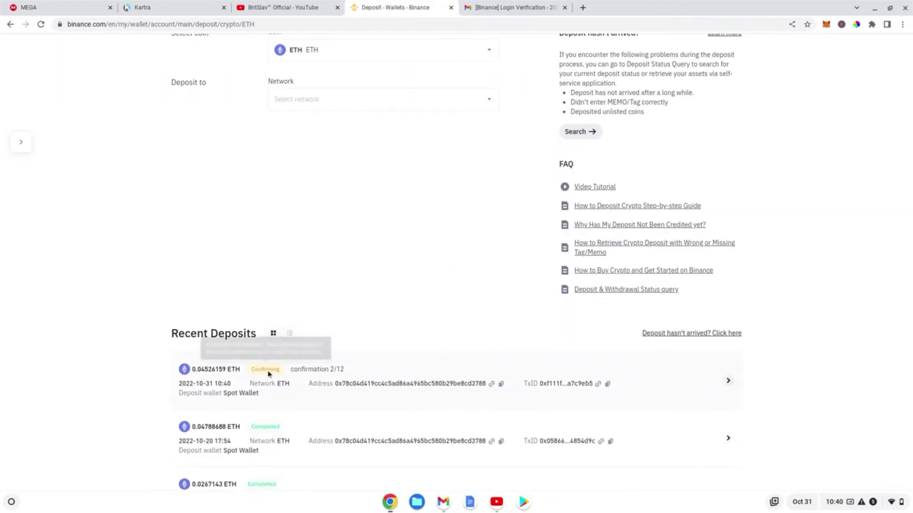
scroll(269, 374, "up", 2)
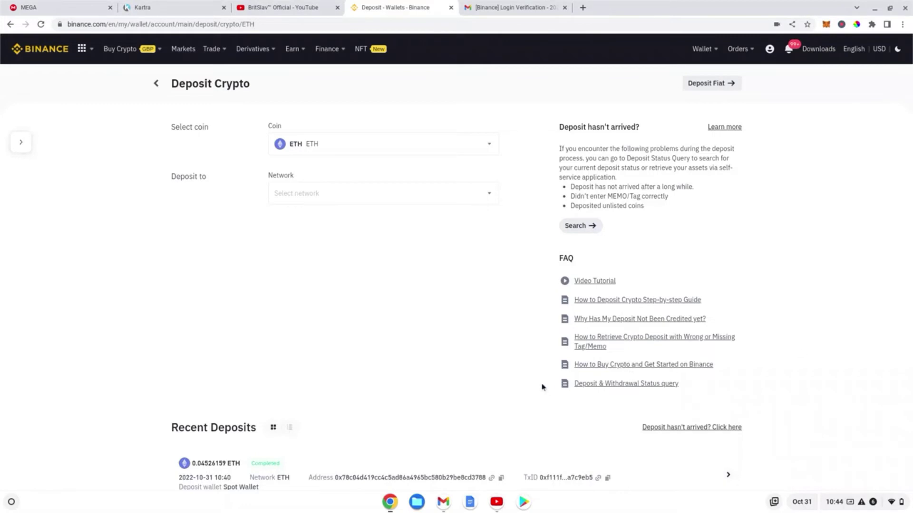
scroll(542, 387, "down", 3)
scroll(543, 387, "down", 1)
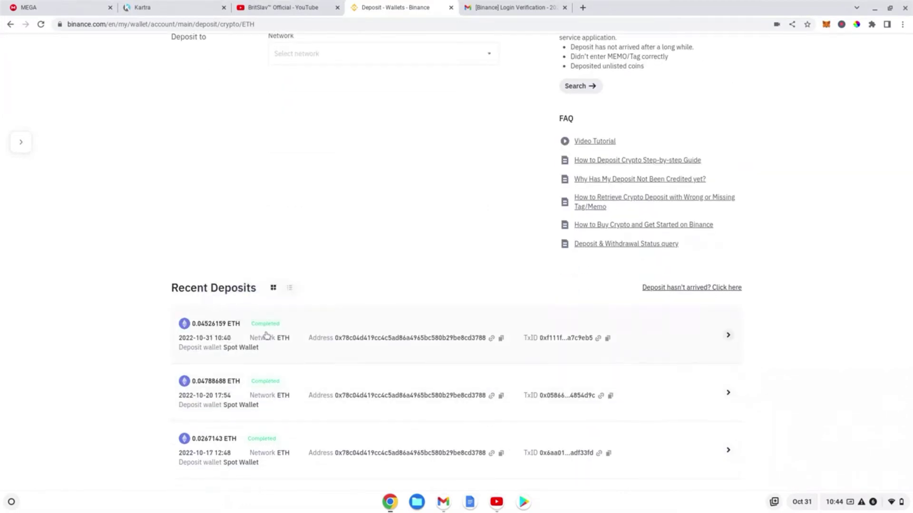
mouse_move(269, 323)
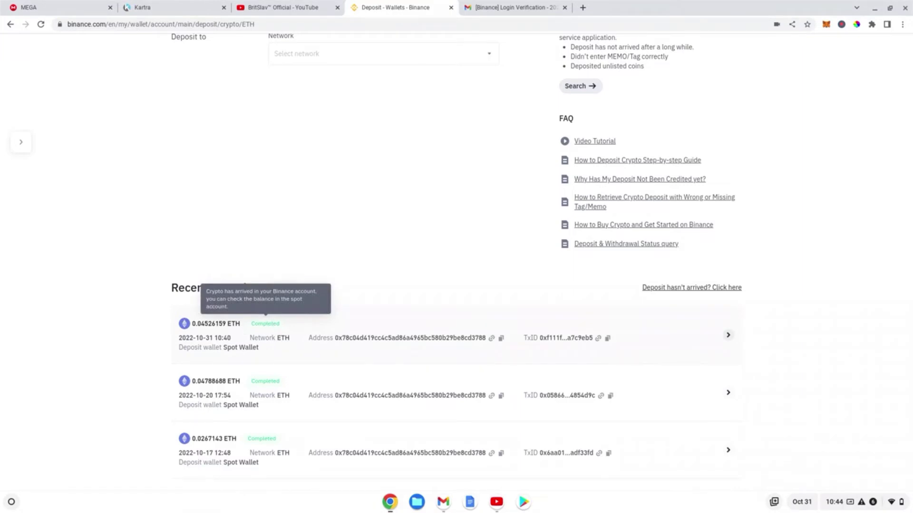
- Open the Fiat and Spot wallet to find the 0.04534847 ETH balance
scroll(687, 210, "up", 3)
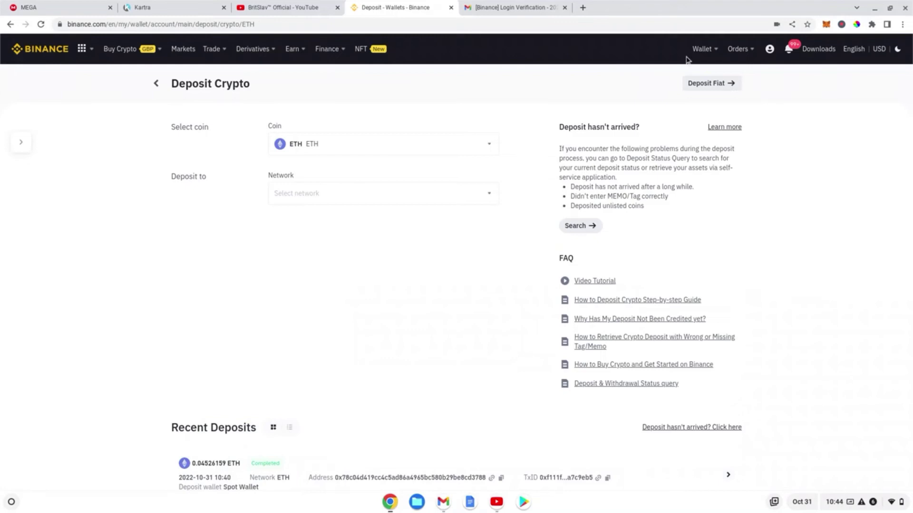
mouse_move(700, 49)
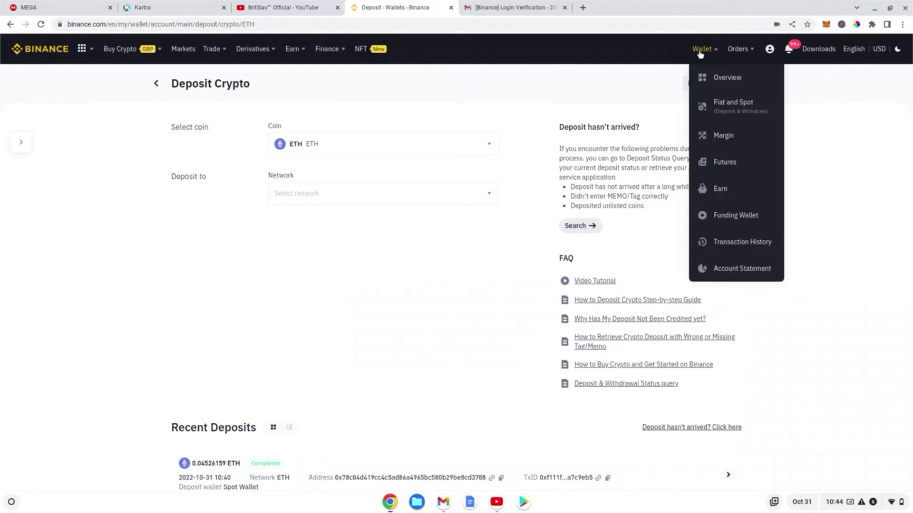
left_click(735, 102)
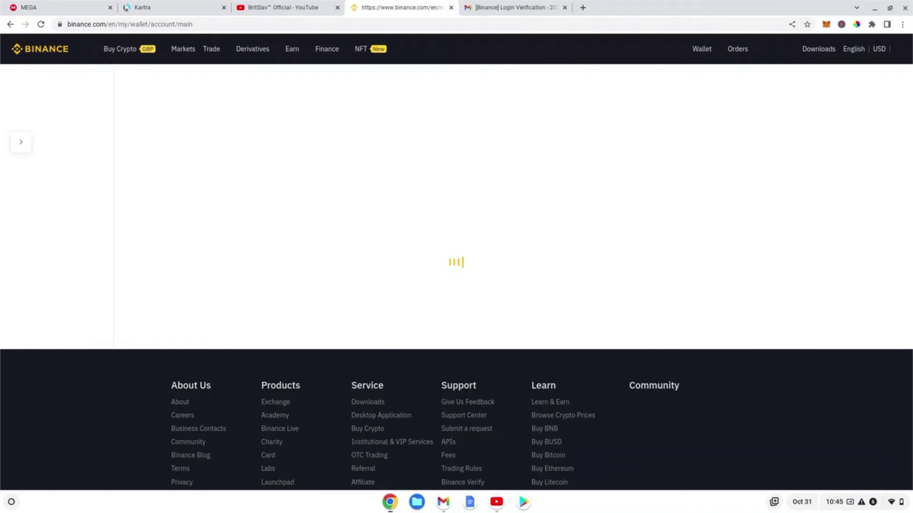
scroll(537, 375, "down", 1)
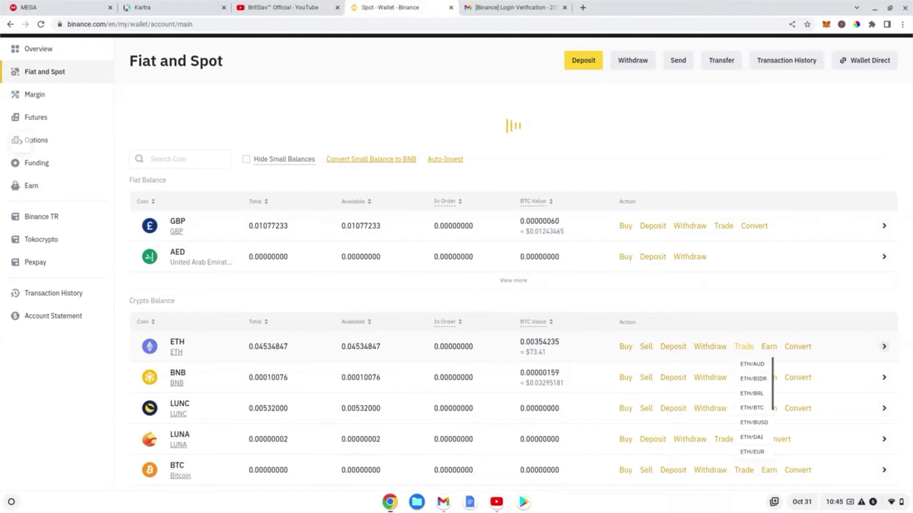
scroll(755, 406, "down", 3)
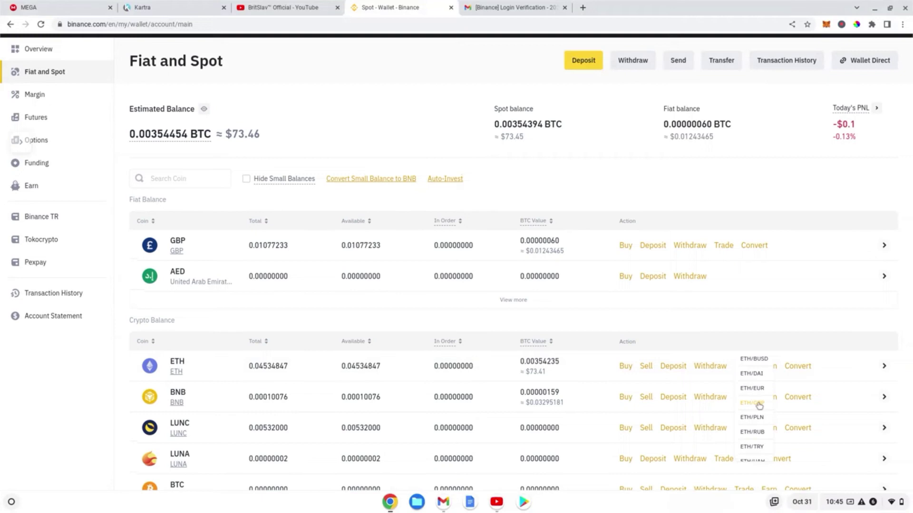
- Choose the ETH/GBP pair for trading ETH
left_click(756, 403)
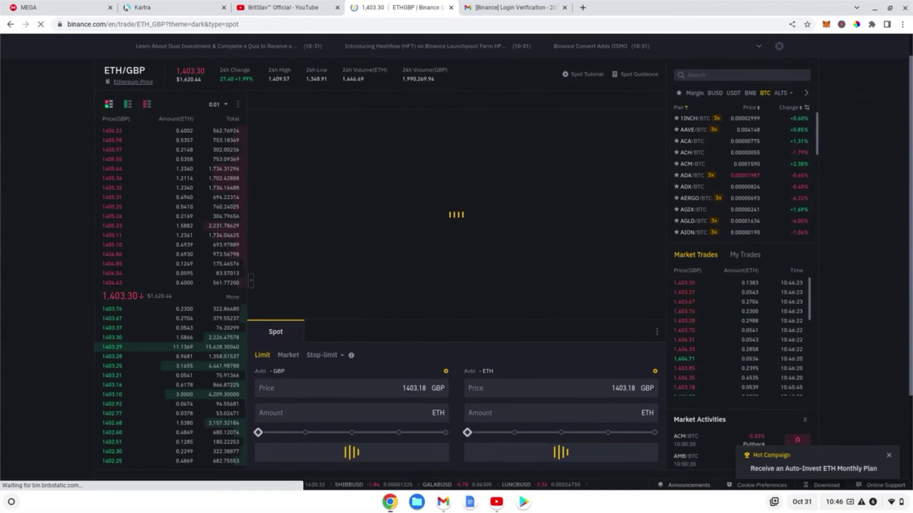
left_click(627, 389)
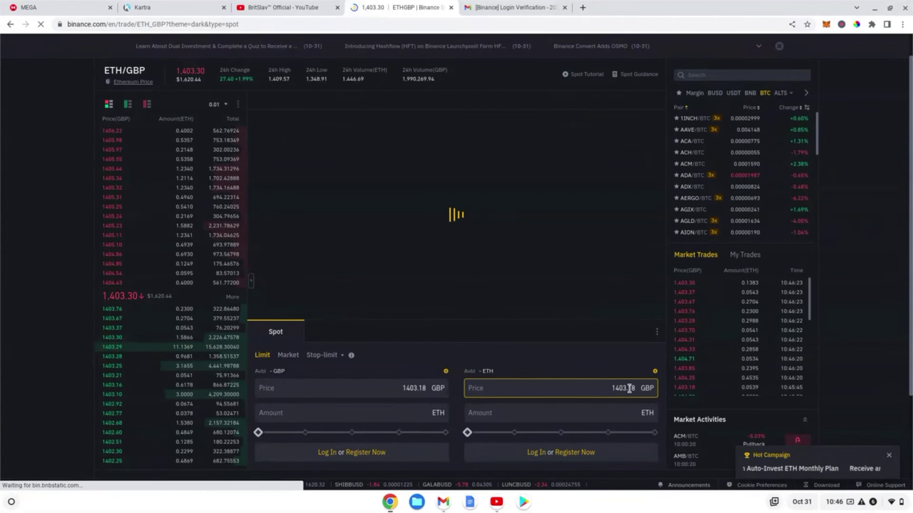
left_click(642, 184)
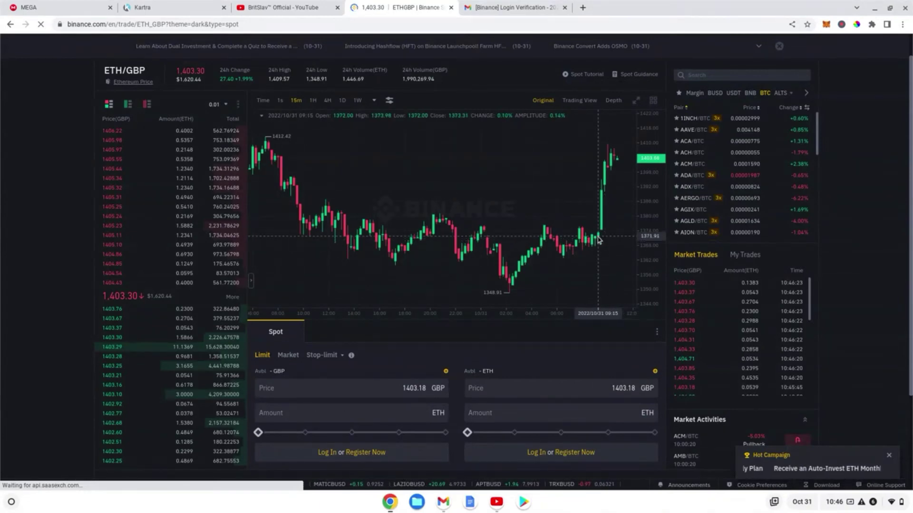
scroll(608, 224, "down", 2)
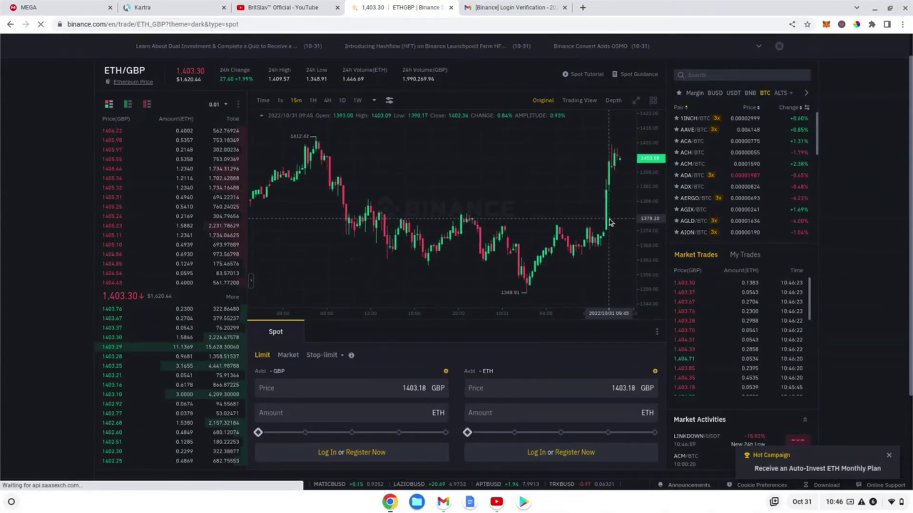
scroll(610, 222, "down", 1)
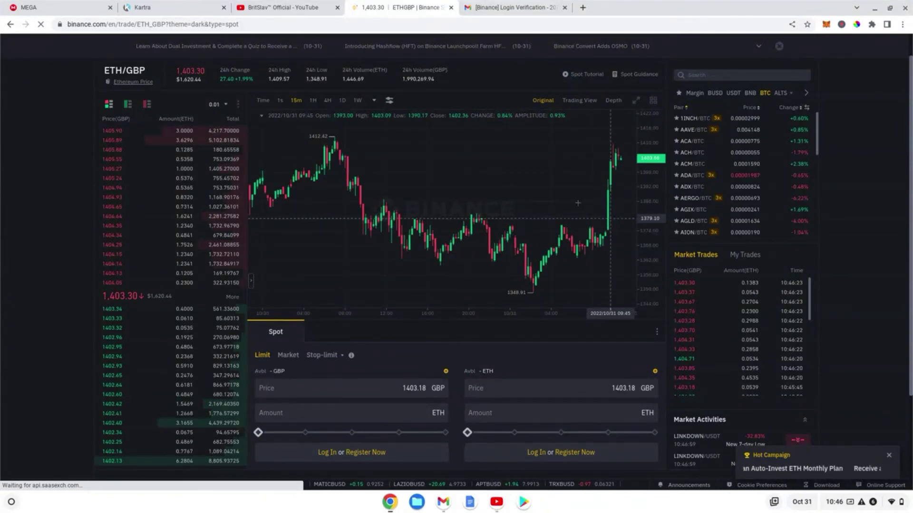
scroll(611, 219, "right", 2)
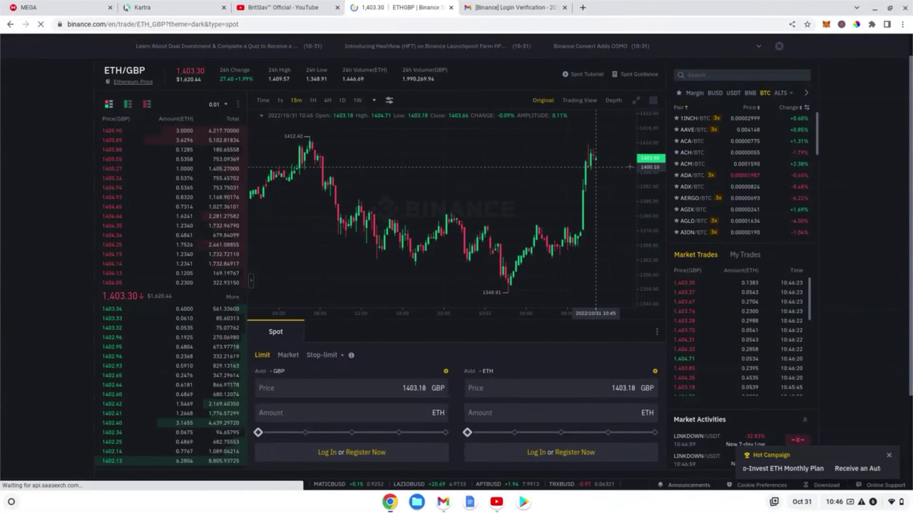
- Correct the limit sell price to 1403 GBP
left_click(626, 388)
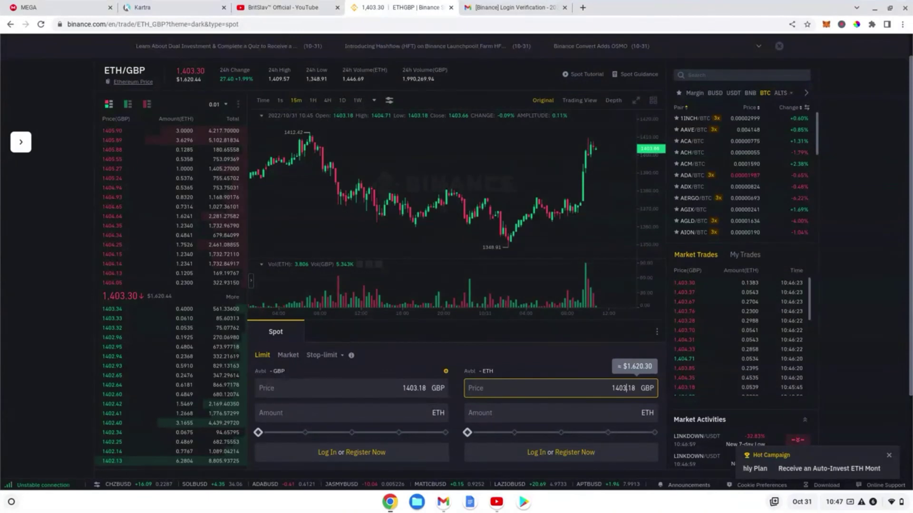
key("BackSpace")
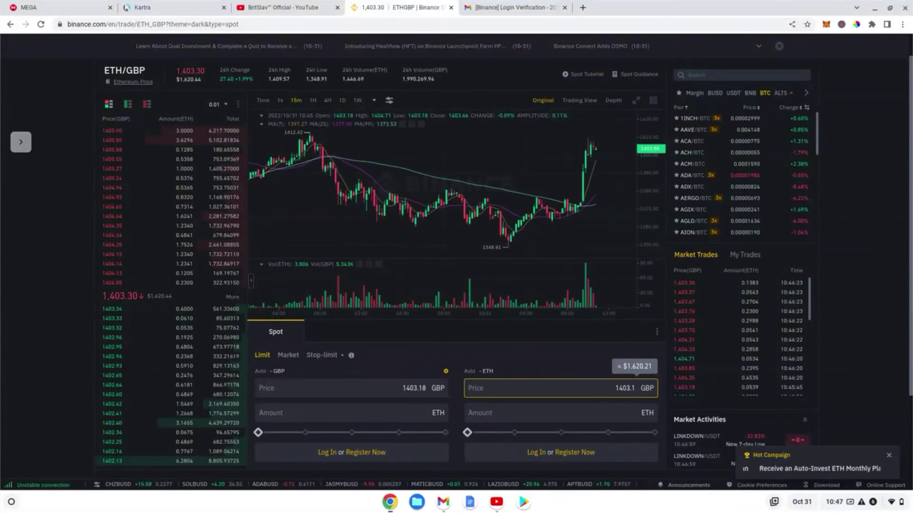
key("BackSpace")
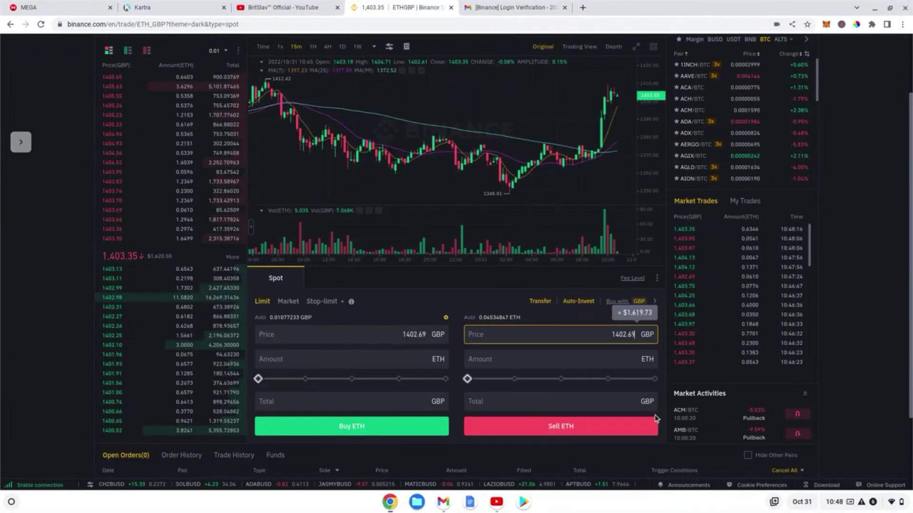
key("BackSpace")
type("2")
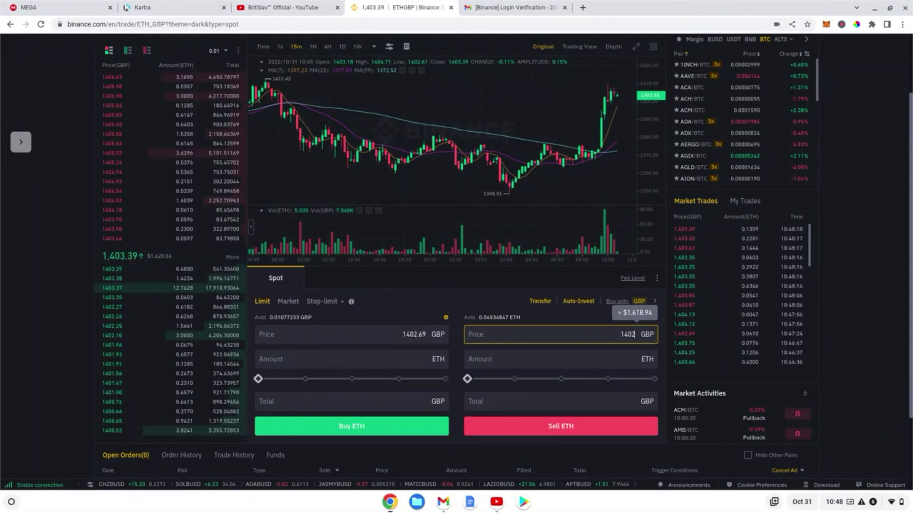
type("3")
left_click(525, 360)
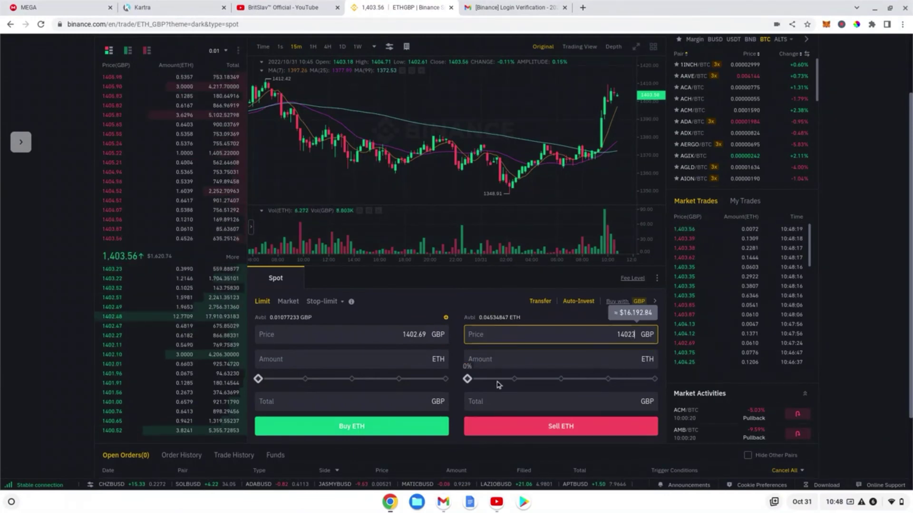
left_click(627, 335)
key("BackSpace")
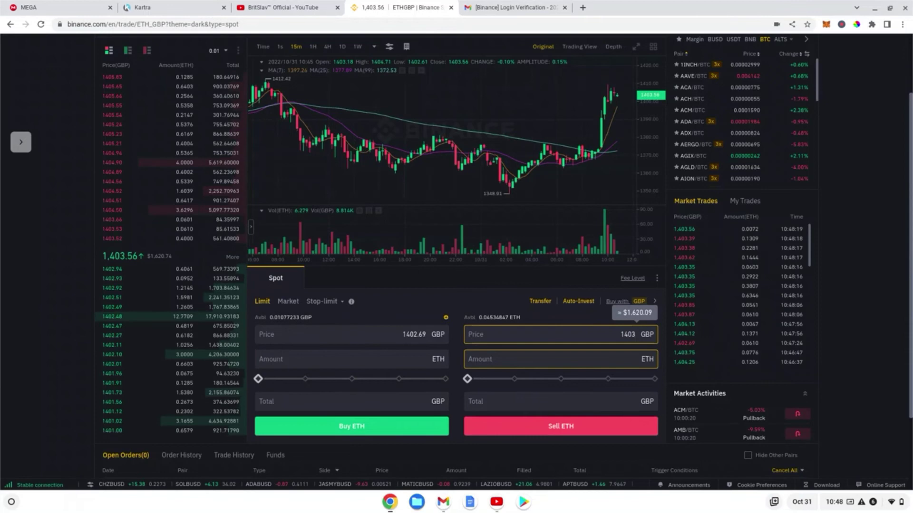
- Sell the full 0.0453 ETH for 63.5559 GBP by placing the order
mouse_move(469, 379)
left_click_drag(468, 379, 534, 379)
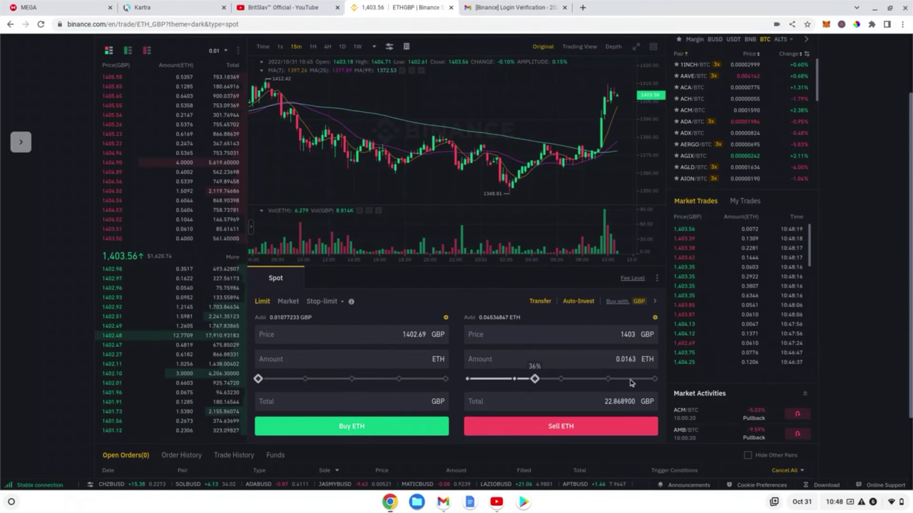
left_click(659, 381)
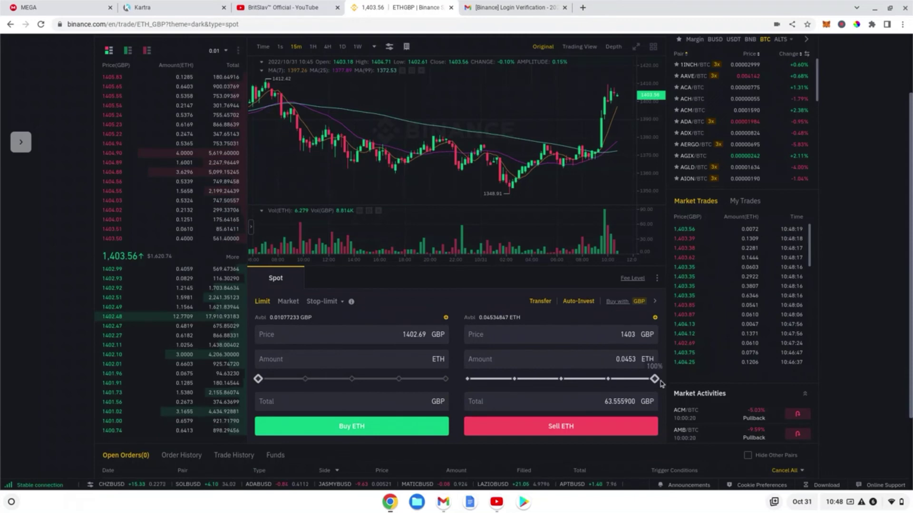
left_click(607, 433)
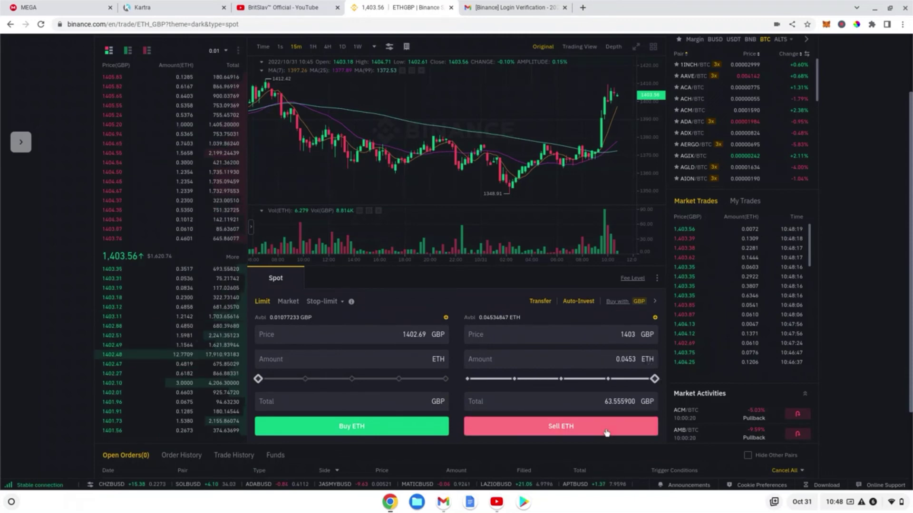
- Place the 0.0453 ETH limit sell for about 63.52 GBP, then start a GBP fiat withdrawal
left_click(607, 433)
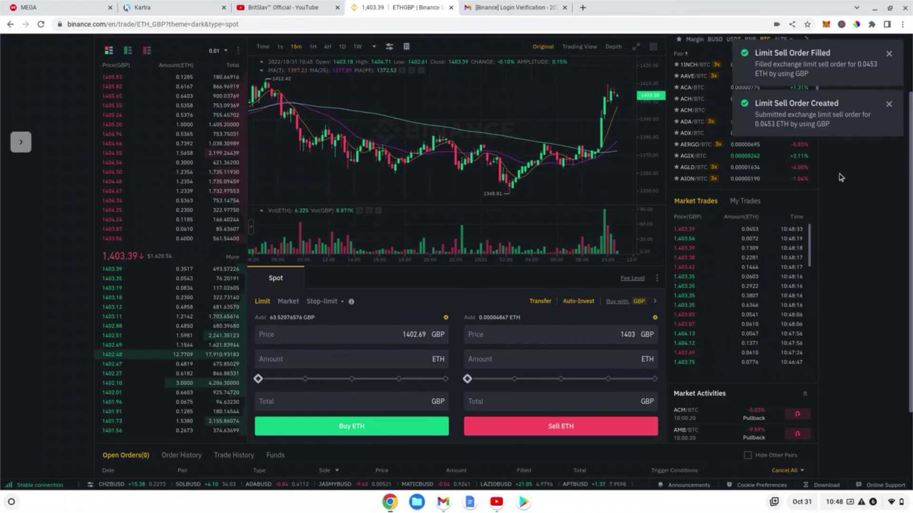
scroll(840, 178, "up", 2)
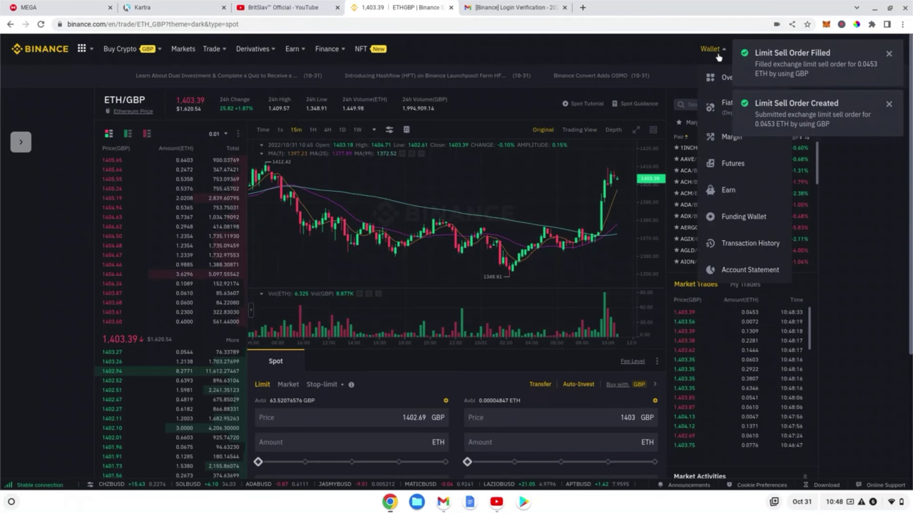
left_click(712, 78)
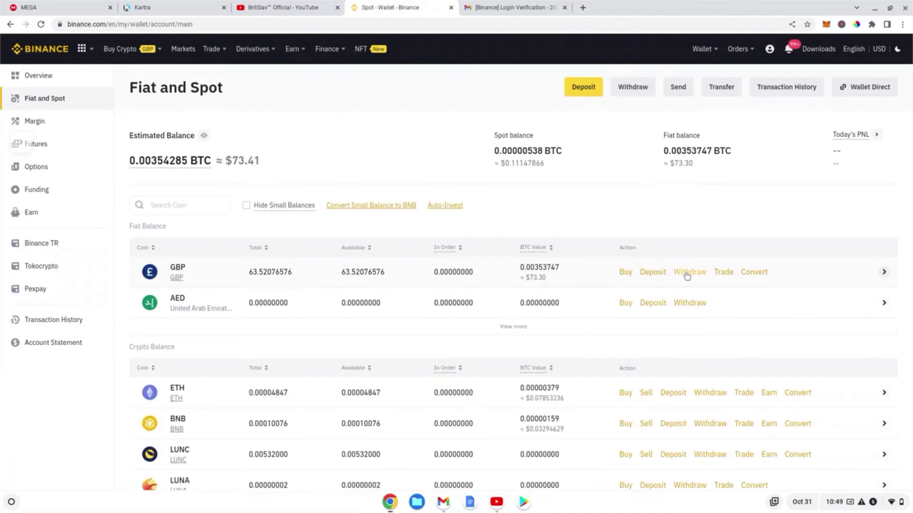
left_click(689, 274)
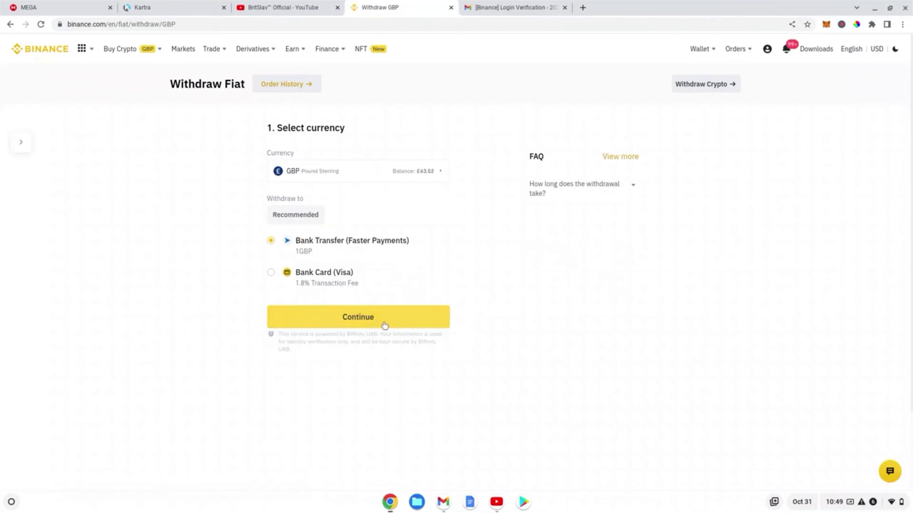
- Choose Faster Payments bank transfer and enter 63.51 GBP as the withdrawal amount
left_click(384, 322)
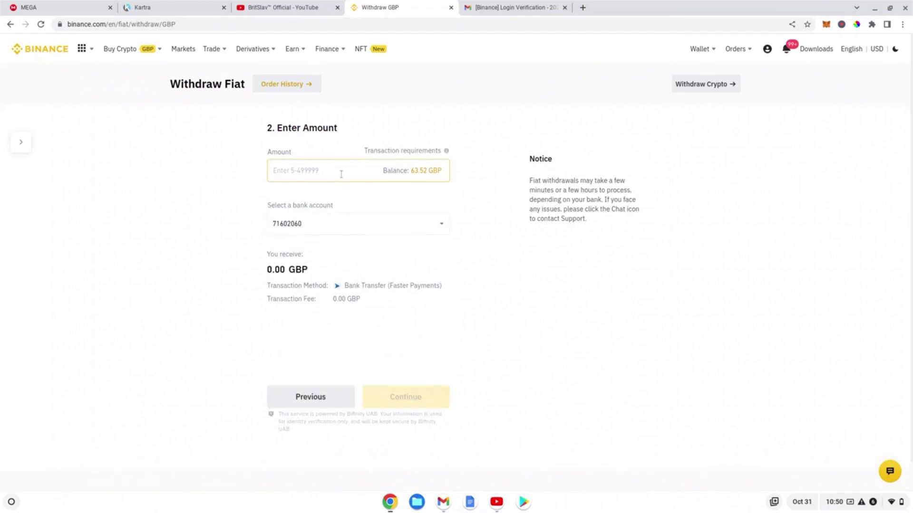
left_click(340, 174)
type("63.51")
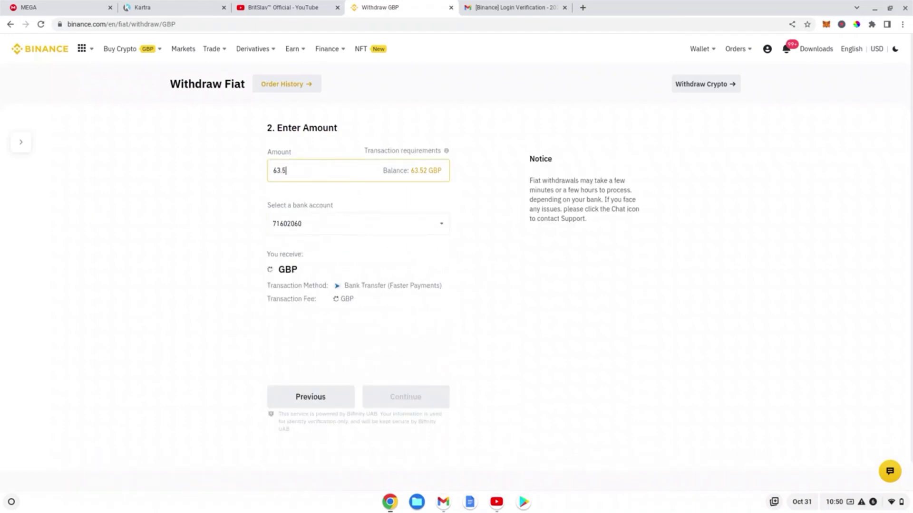
- Confirm the 63.51 GBP withdrawal and request the email verification code
left_click(431, 398)
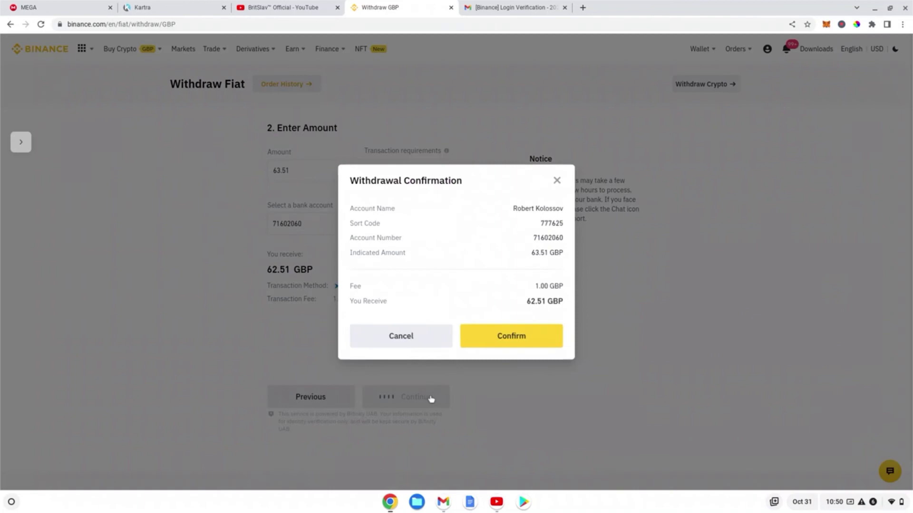
left_click(507, 335)
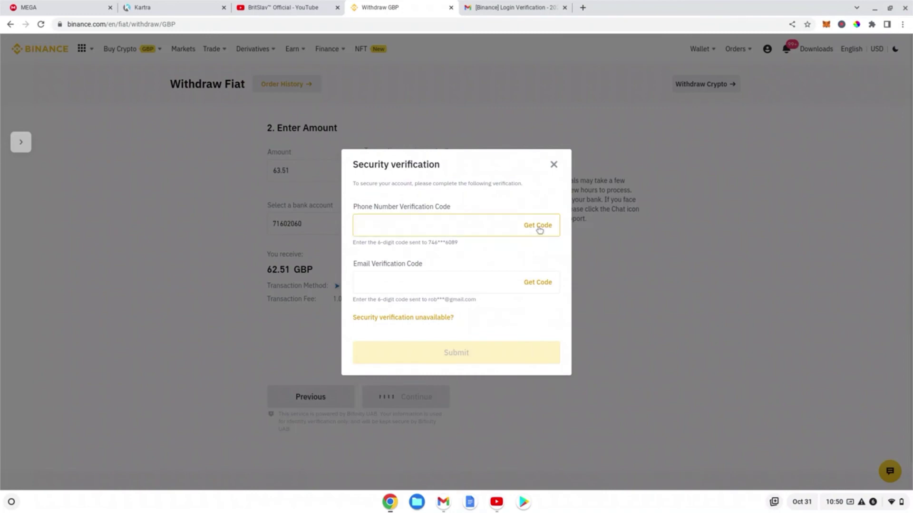
left_click(538, 283)
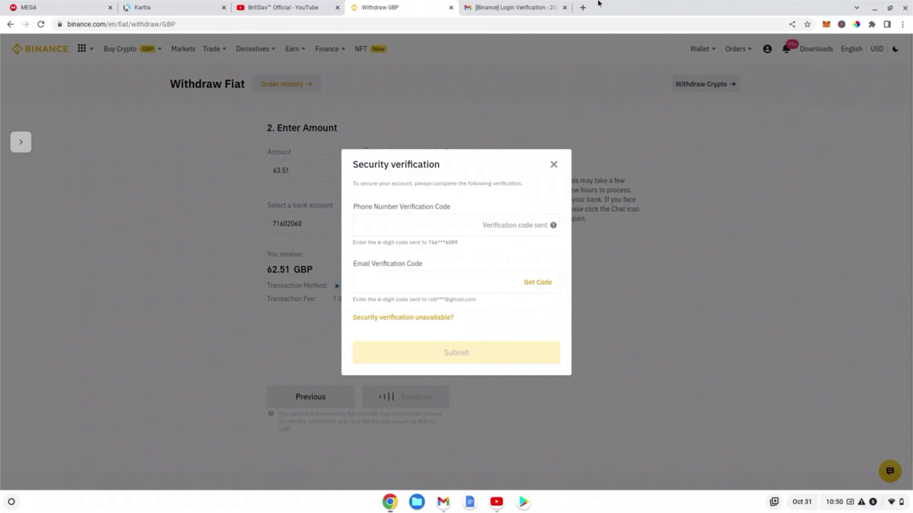
- Copy the verification code from Binance's withdrawal email in Gmail
left_click(523, 6)
left_click(113, 107)
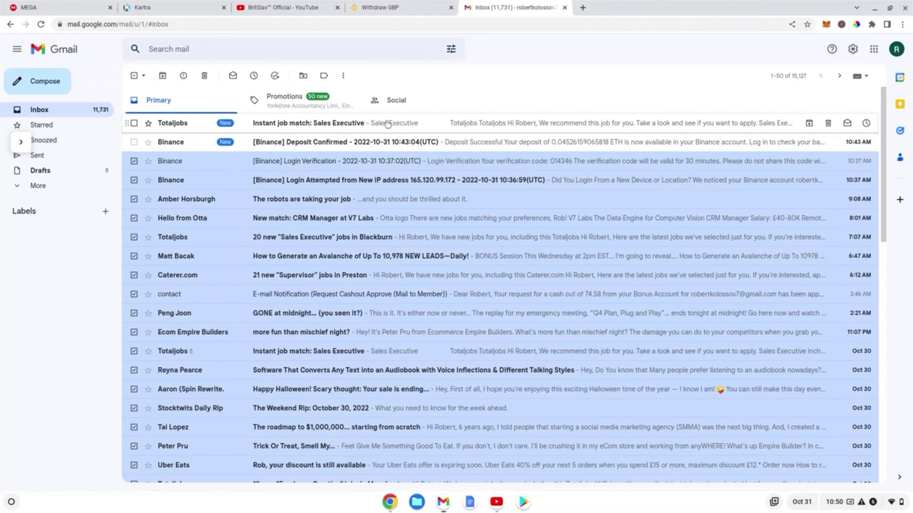
left_click(444, 126)
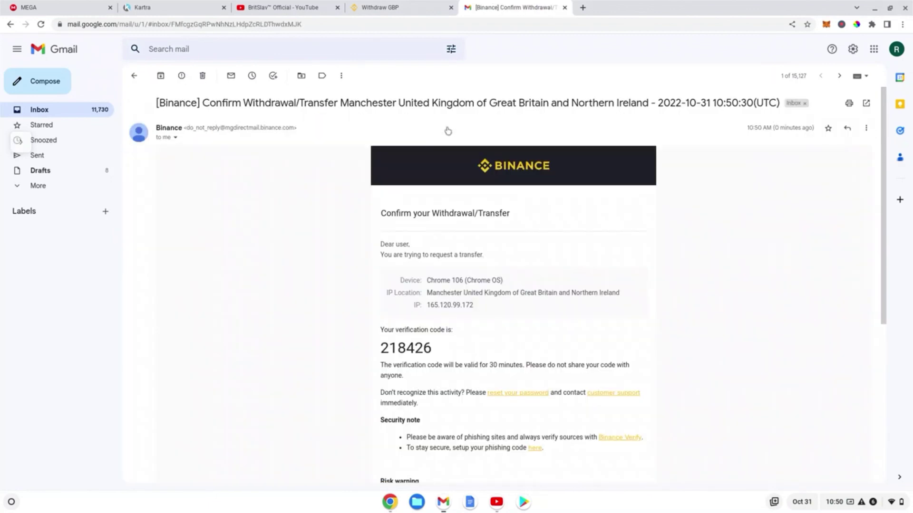
double_click(412, 348)
key("ctrl+c")
left_click(381, 7)
- Paste the emailed code, enter the SMS phone verification code, and submit the security check
left_click(380, 225)
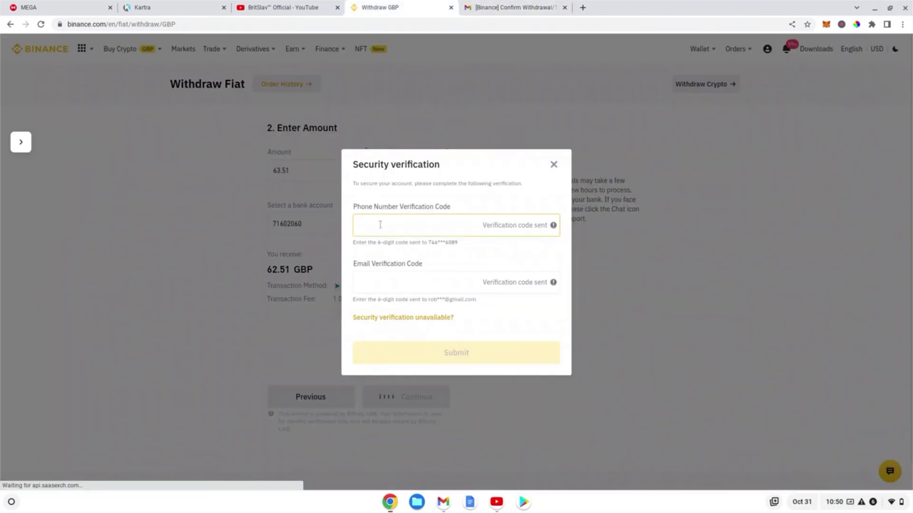
left_click(391, 287)
key("ctrl+v")
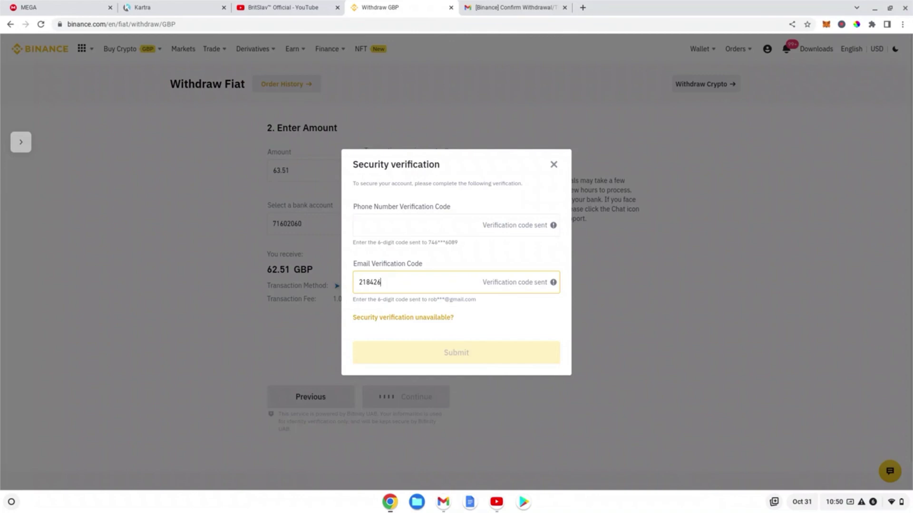
left_click(423, 224)
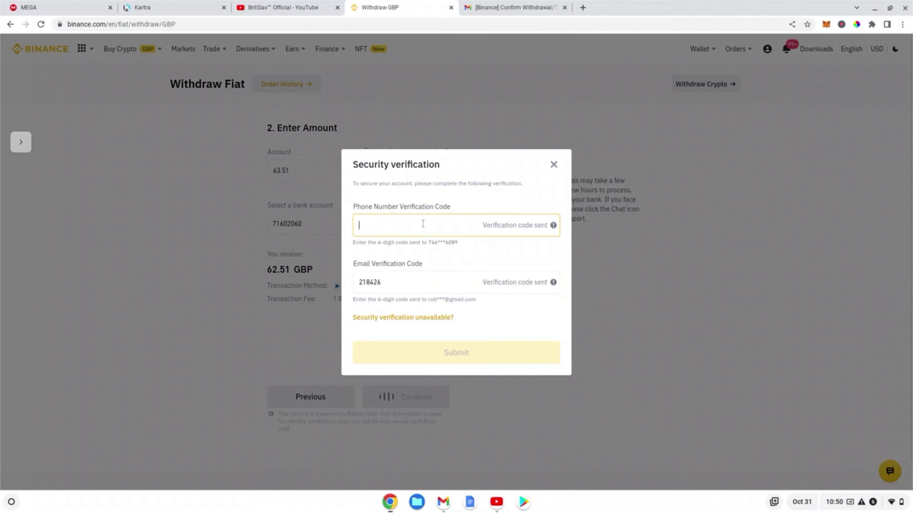
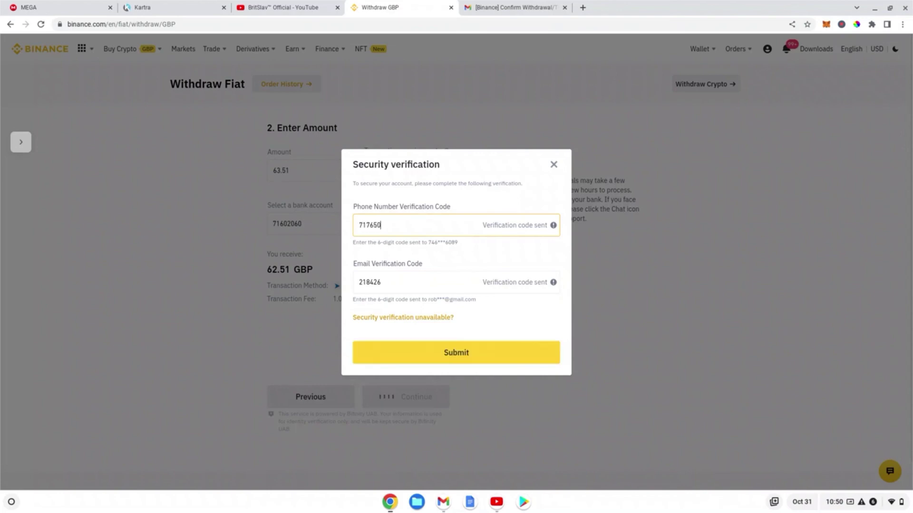
left_click(515, 344)
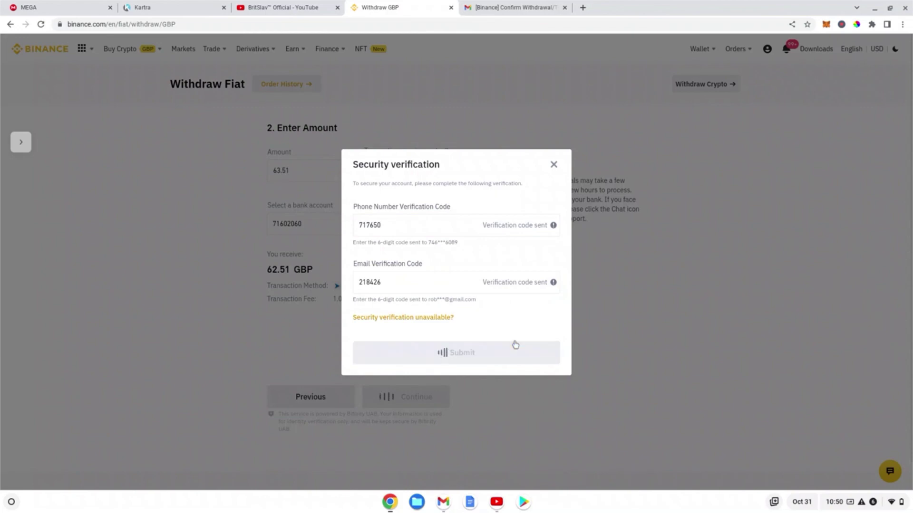